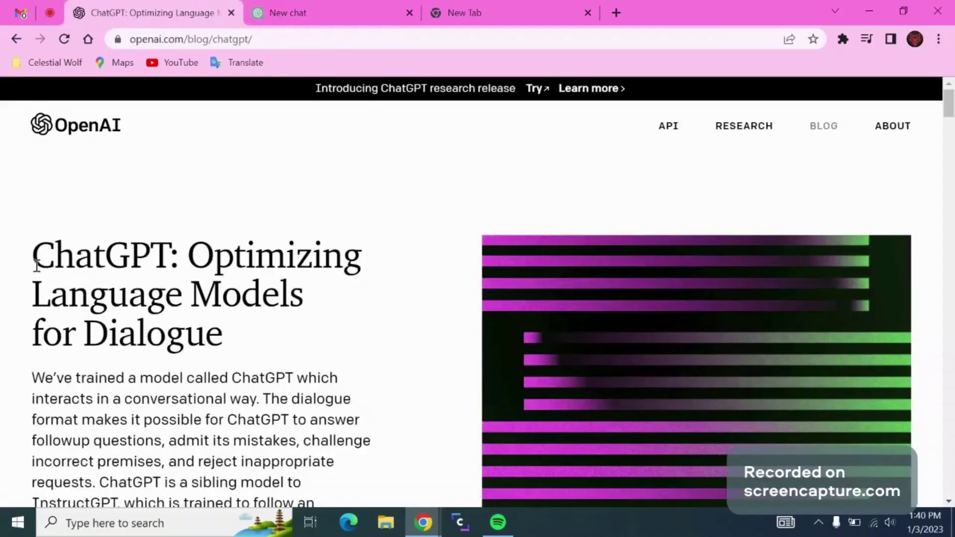
Scroll through the ChatGPT announcement blog post
scroll(357, 308, down, 1)
scroll(357, 309, down, 5)
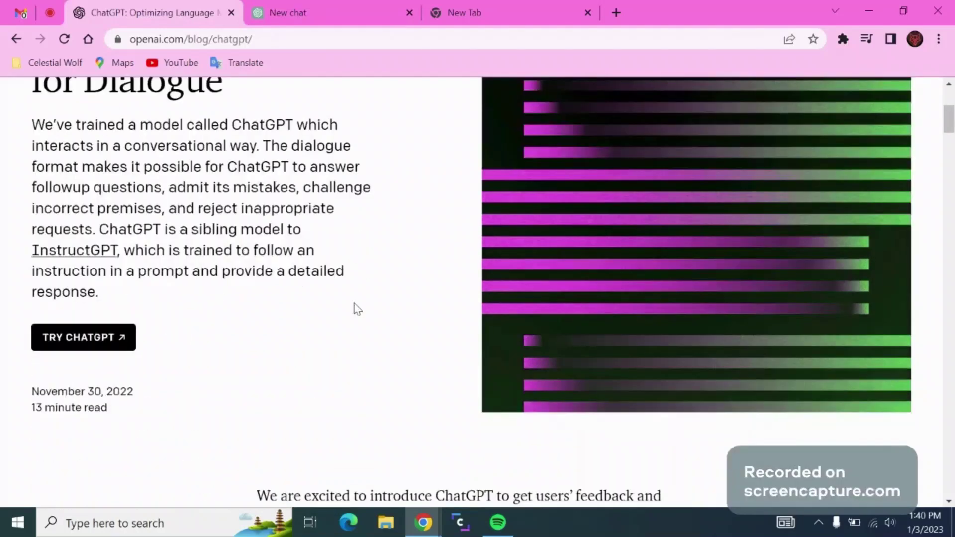
scroll(357, 308, down, 1)
scroll(357, 308, up, 3)
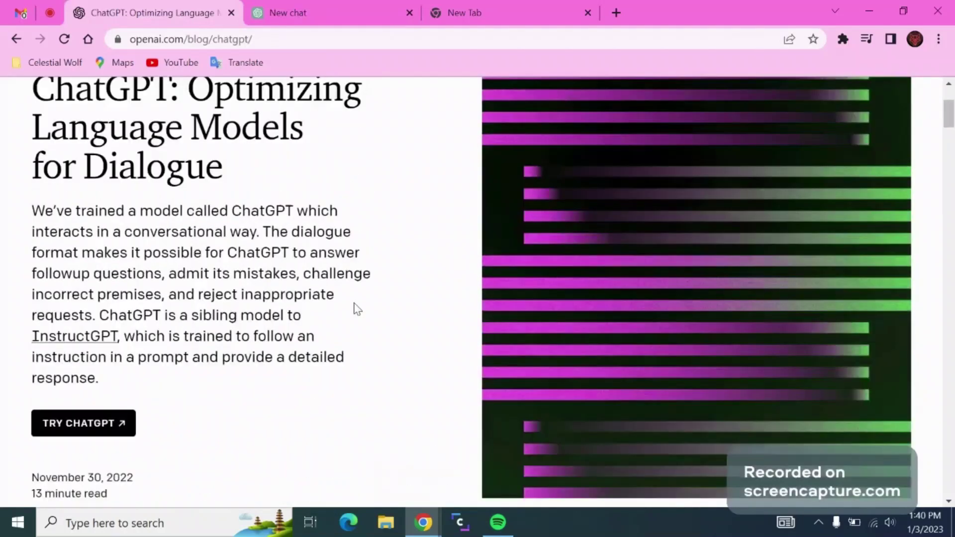
scroll(356, 308, down, 10)
scroll(356, 308, down, 4)
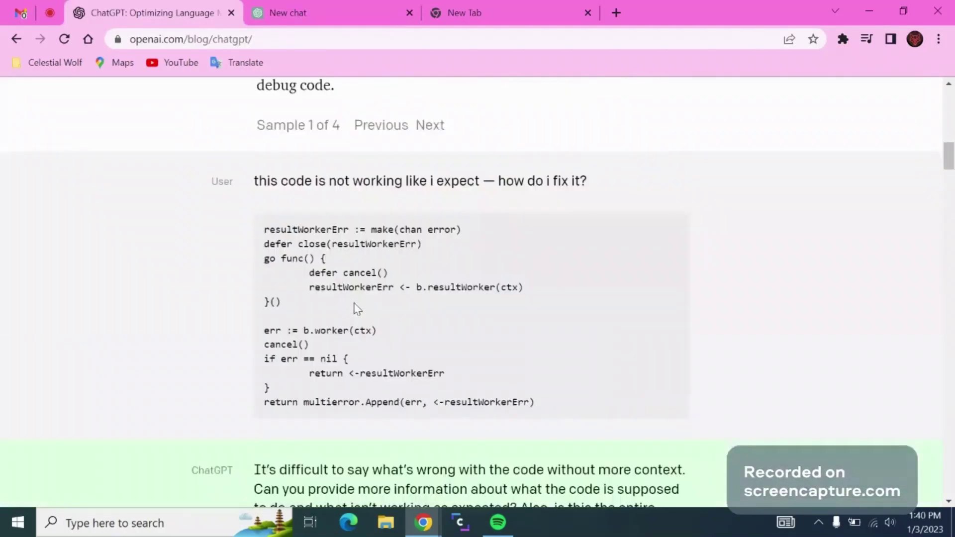
scroll(356, 309, down, 10)
In the new chat, ask ChatGPT 'How much does the Sun weigh'
key(ctrl+Tab)
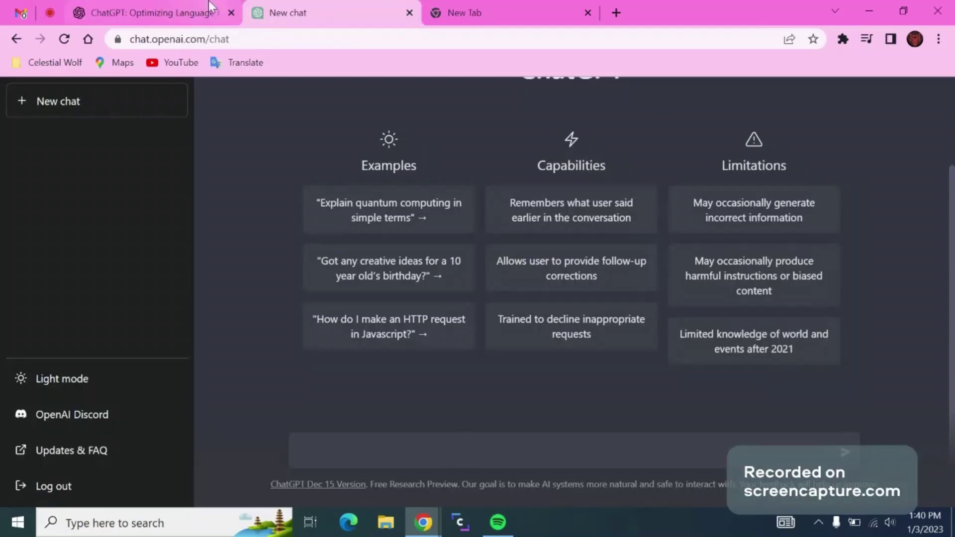
text(H)
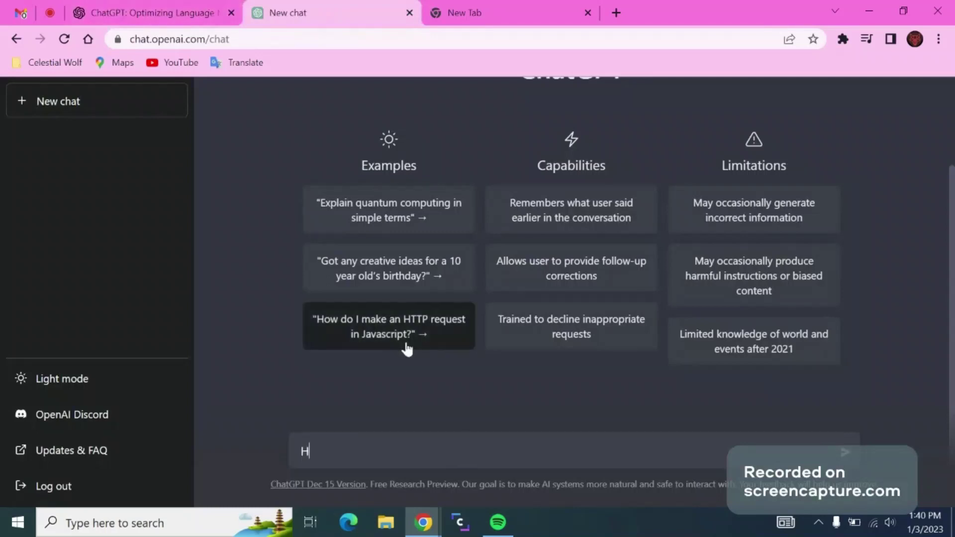
text(ow much)
text( does the )
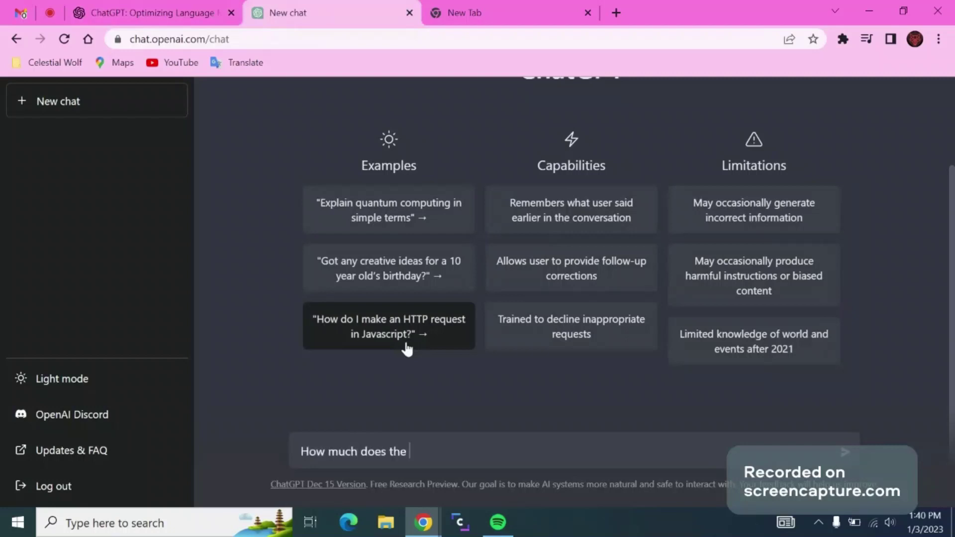
text(Sun w)
text(eigh)
key(Return)
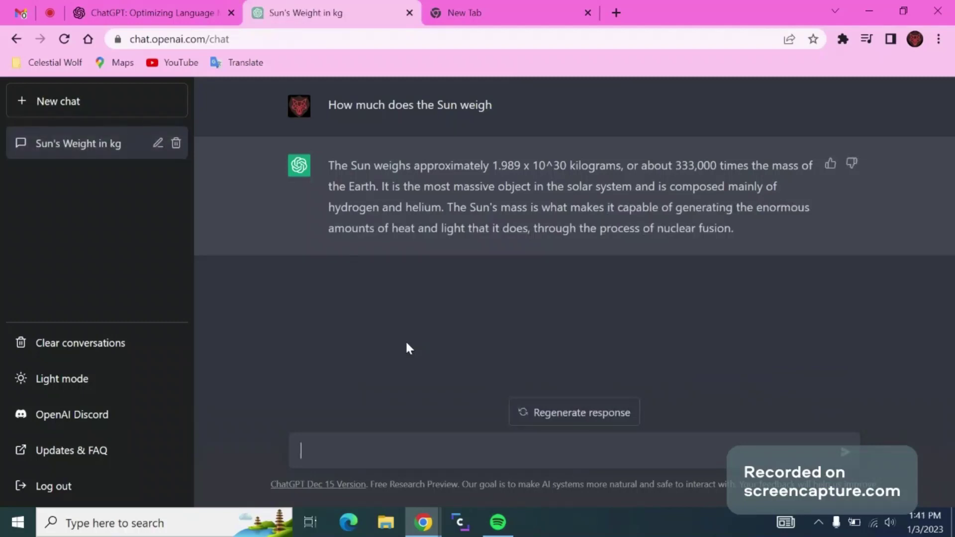
Go back to the ChatGPT blog post and scroll down and back up through it
click(115, 2)
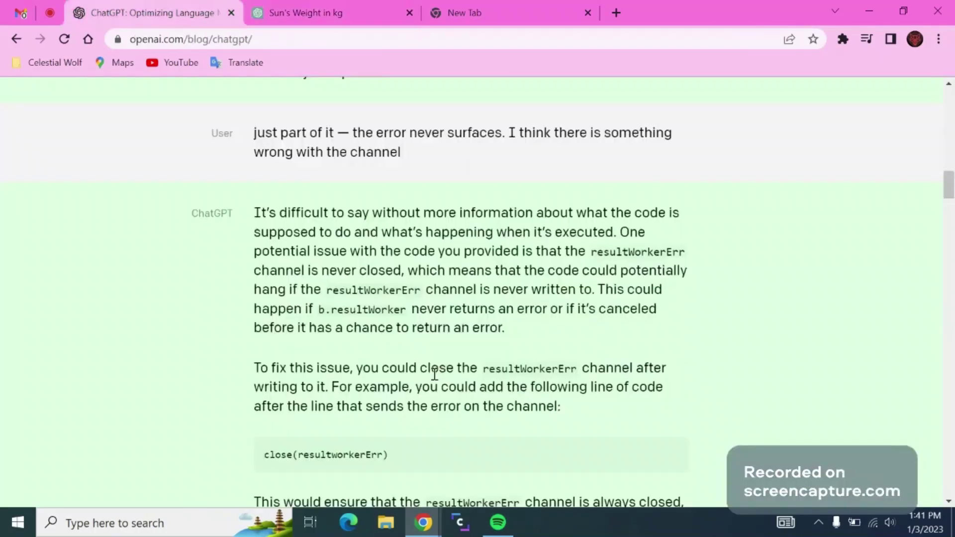
scroll(342, 366, down, 5)
scroll(343, 369, down, 15)
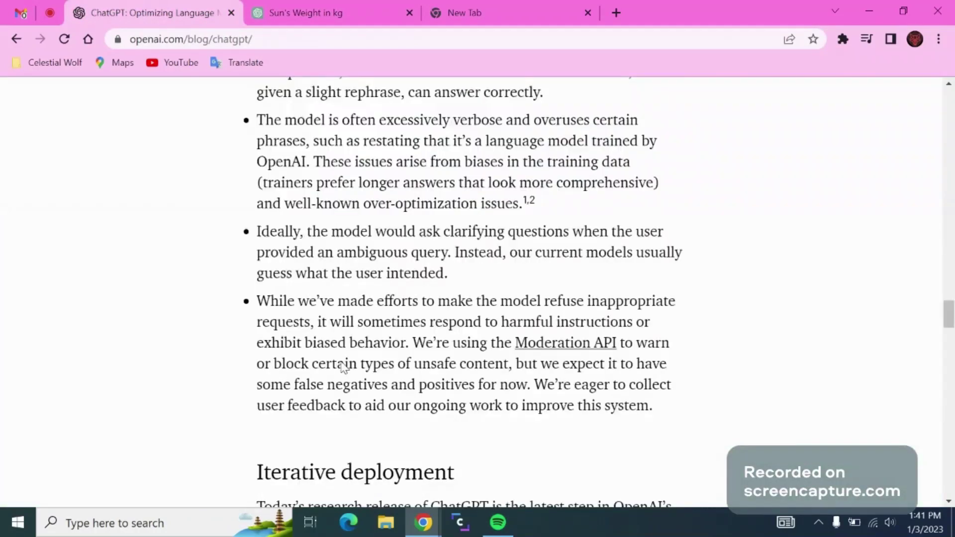
scroll(343, 368, down, 10)
scroll(342, 362, down, 10)
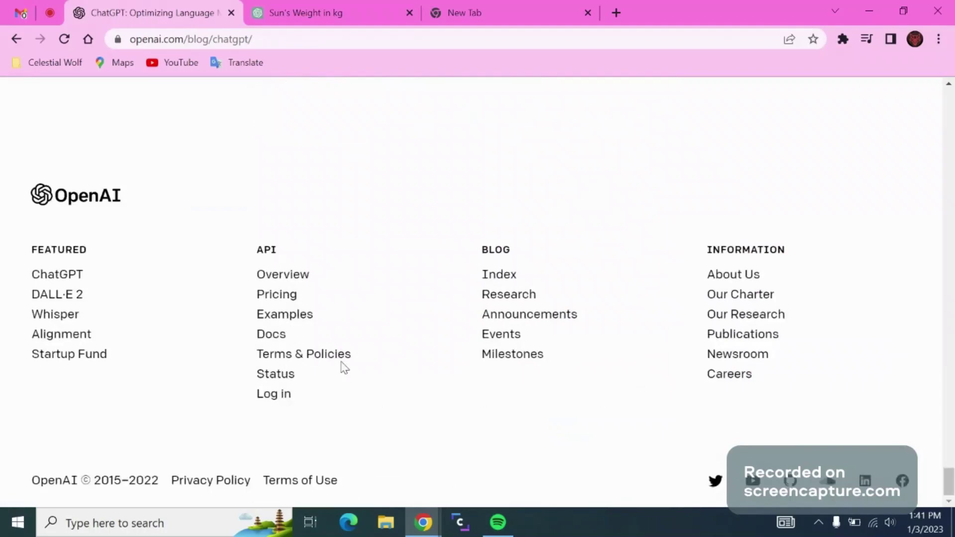
scroll(343, 368, up, 5)
scroll(297, 331, up, 1)
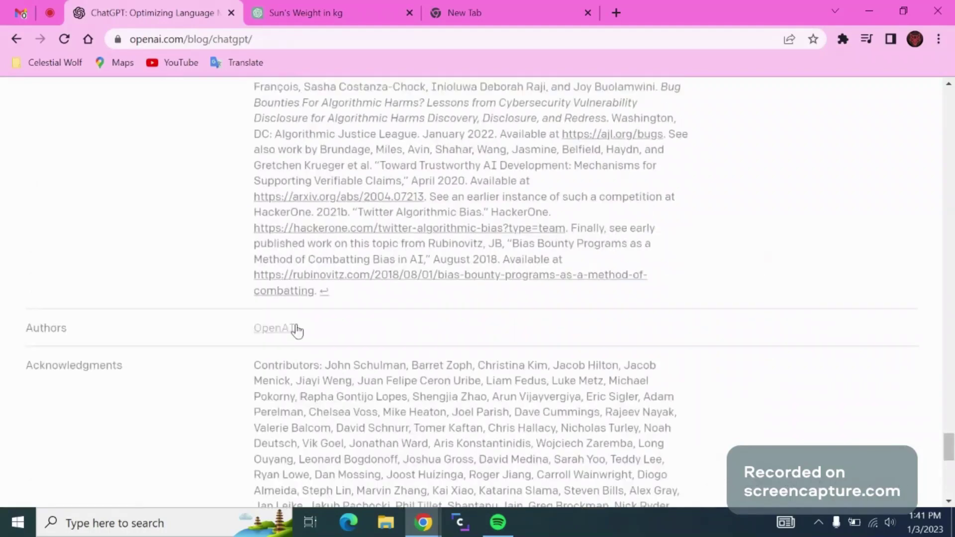
drag(297, 331, 209, 331)
scroll(213, 348, up, 3)
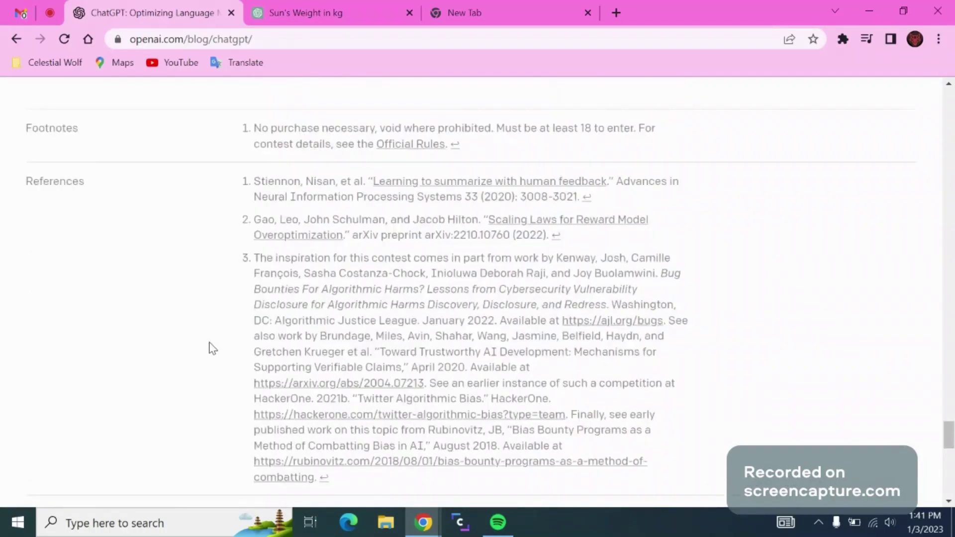
scroll(213, 348, up, 1)
scroll(213, 348, up, 10)
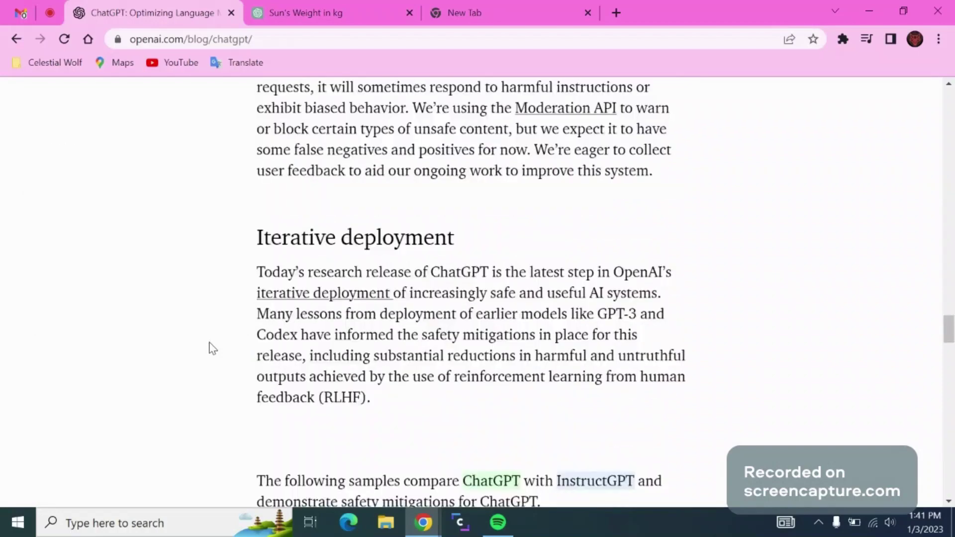
scroll(213, 348, up, 10)
scroll(213, 349, up, 10)
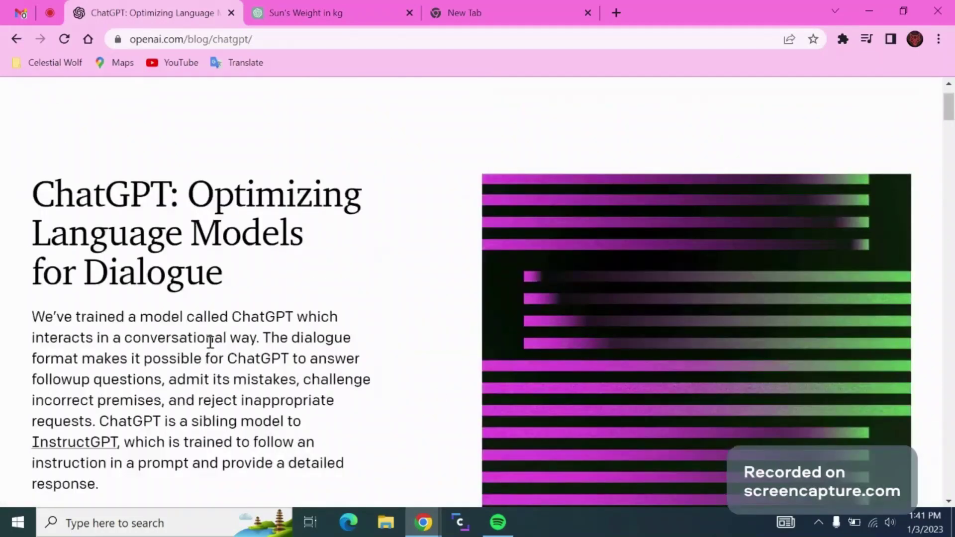
scroll(213, 348, down, 4)
In the Sun chat, send 'Movie Script on a fun adventurous movie in the terms of an enemy.', with typos corrected
click(326, 7)
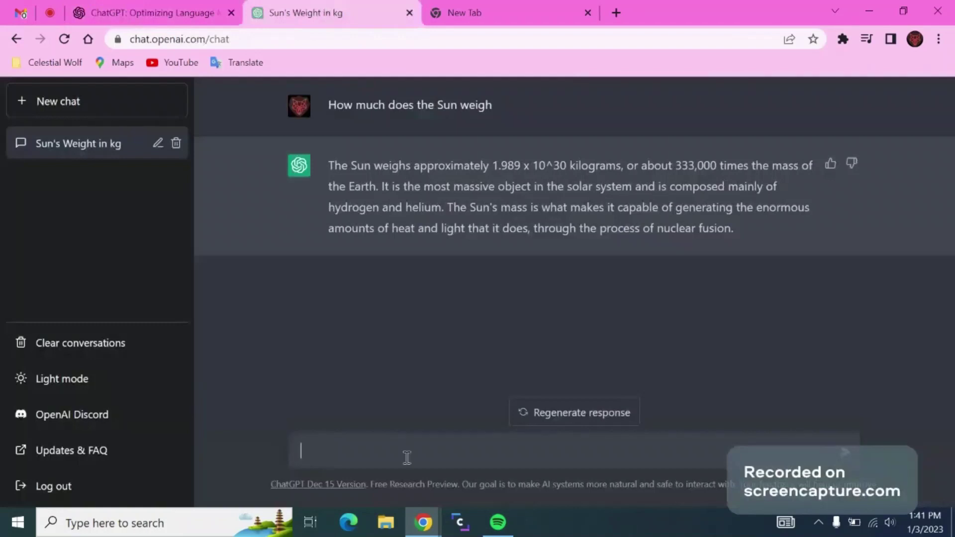
text(Sc)
text(ri[pt)
key(BackSpace)
key(BackSpace)
key(BackSpace)
text(pt on )
text(a)
text(fun )
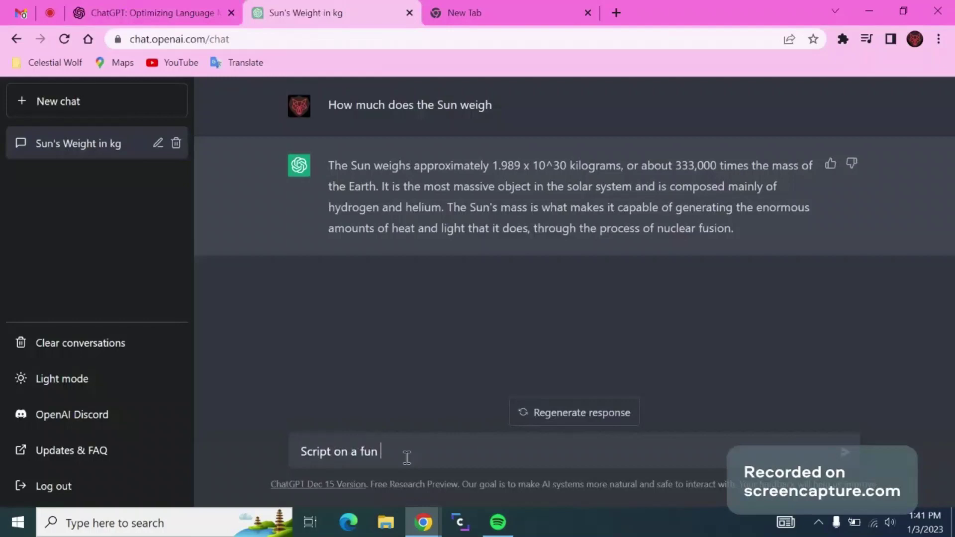
text(adve)
text(ntio)
text(ues )
text(movei)
text( in the )
text(te)
text(rms o)
text(f a)
click(510, 457)
text(e)
click(658, 432)
text(n enemy.)
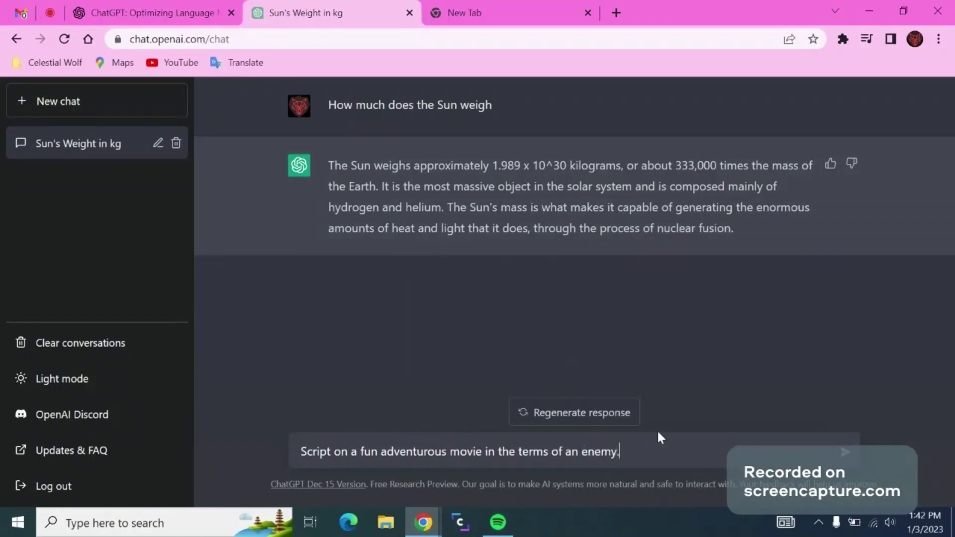
click(301, 461)
text(Movie)
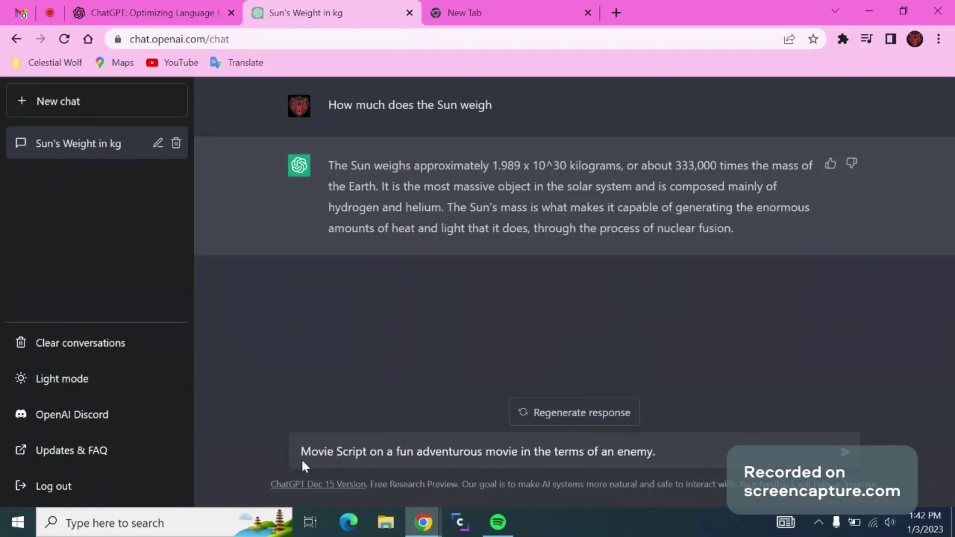
key(Return)
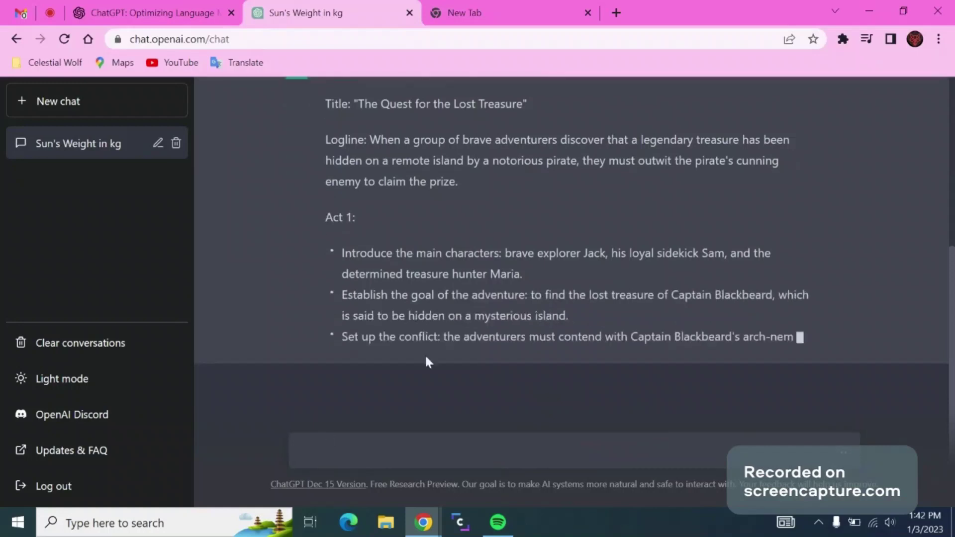
Scroll through 'The Quest for the Lost Treasure' outline from Act 1 to Act 3
scroll(425, 358, up, 2)
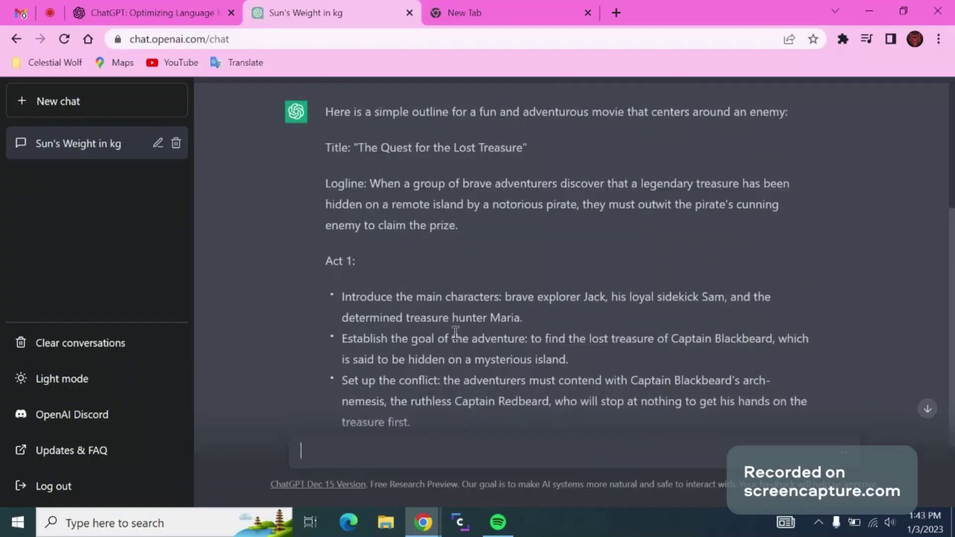
scroll(455, 332, down, 1)
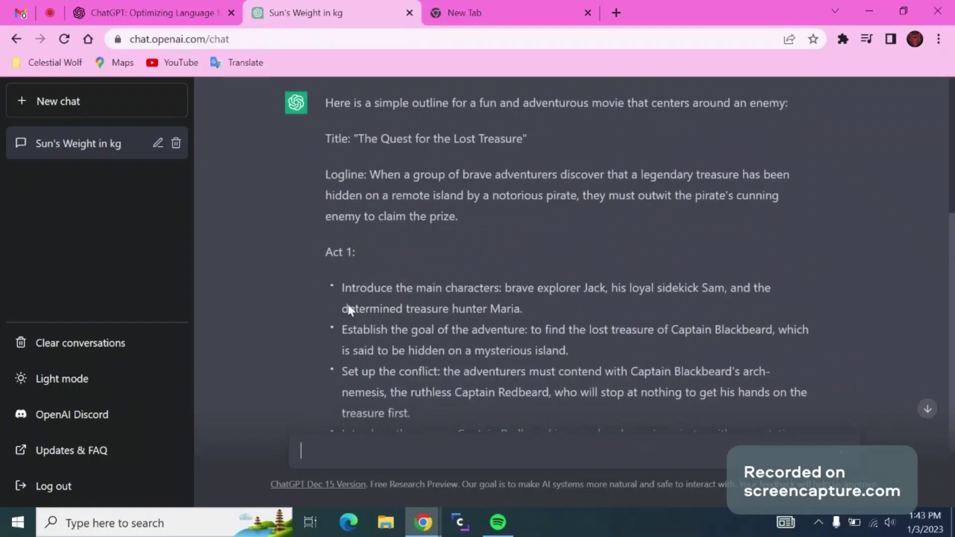
scroll(542, 304, down, 1)
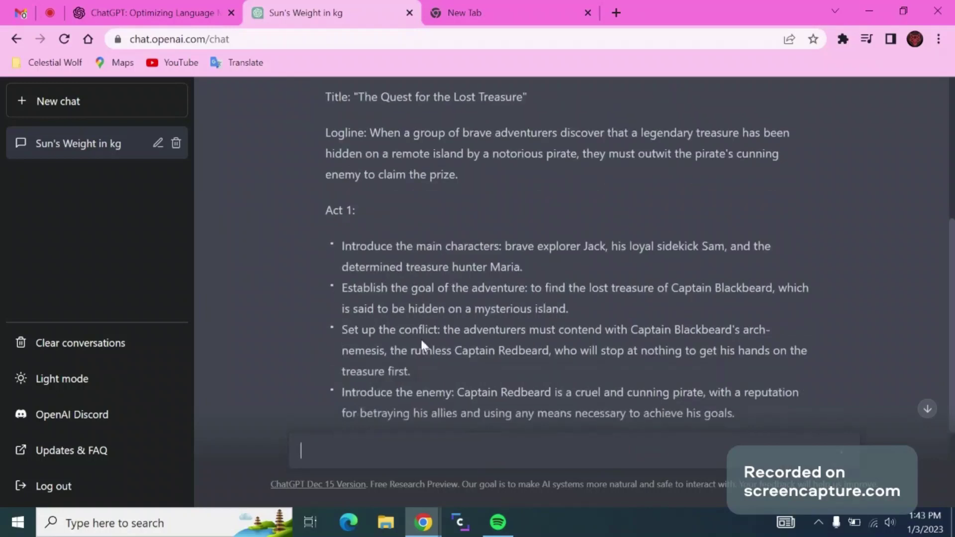
scroll(559, 326, down, 1)
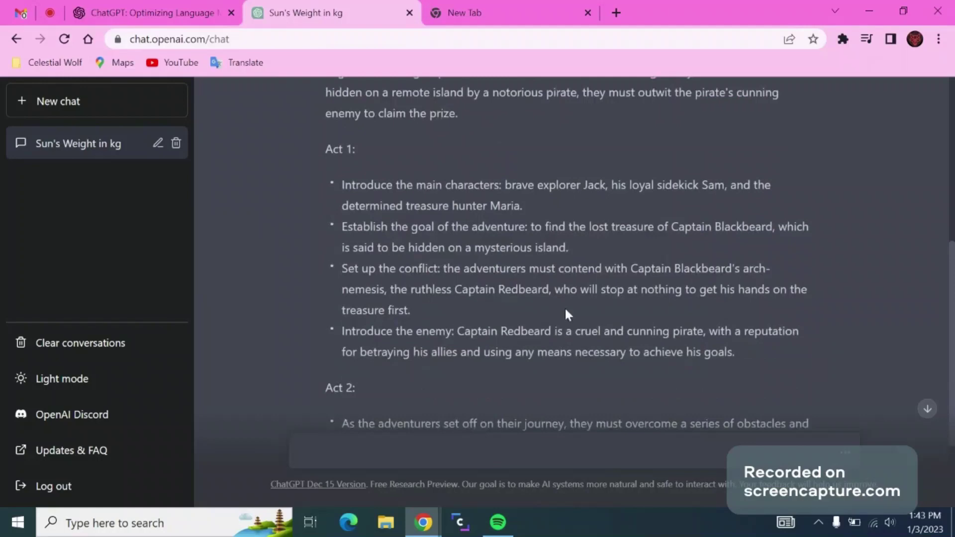
scroll(565, 306, down, 2)
scroll(567, 309, up, 2)
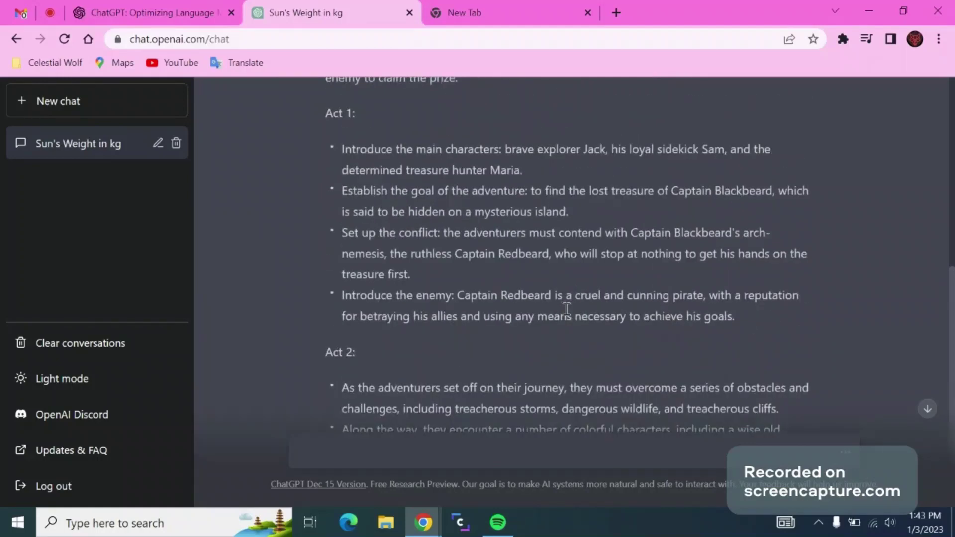
scroll(567, 308, up, 3)
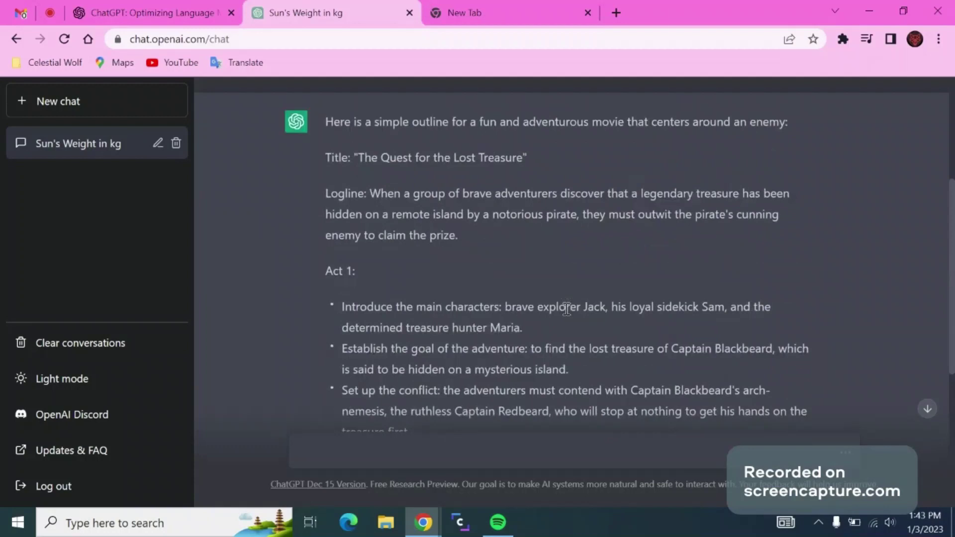
scroll(566, 309, up, 1)
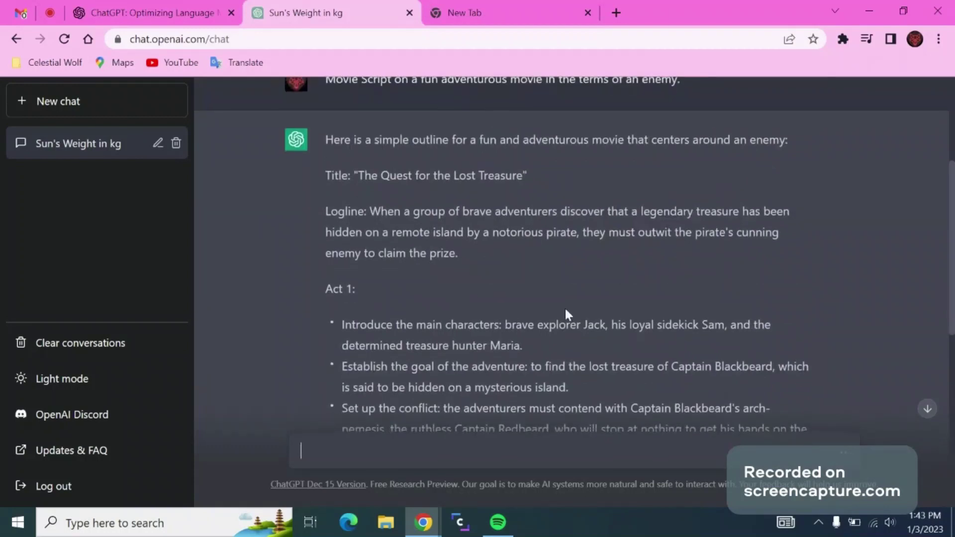
scroll(565, 306, down, 6)
scroll(567, 308, down, 2)
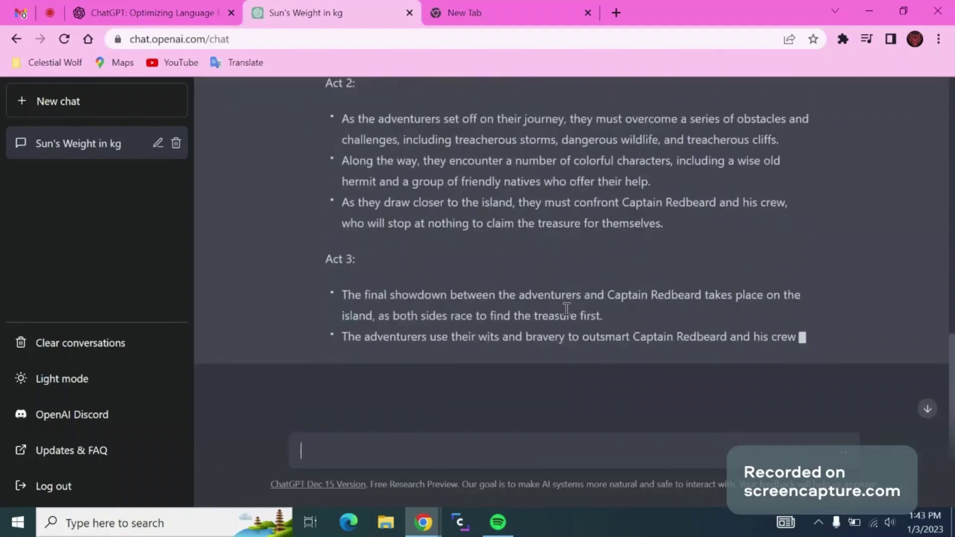
scroll(566, 309, up, 4)
scroll(566, 309, up, 3)
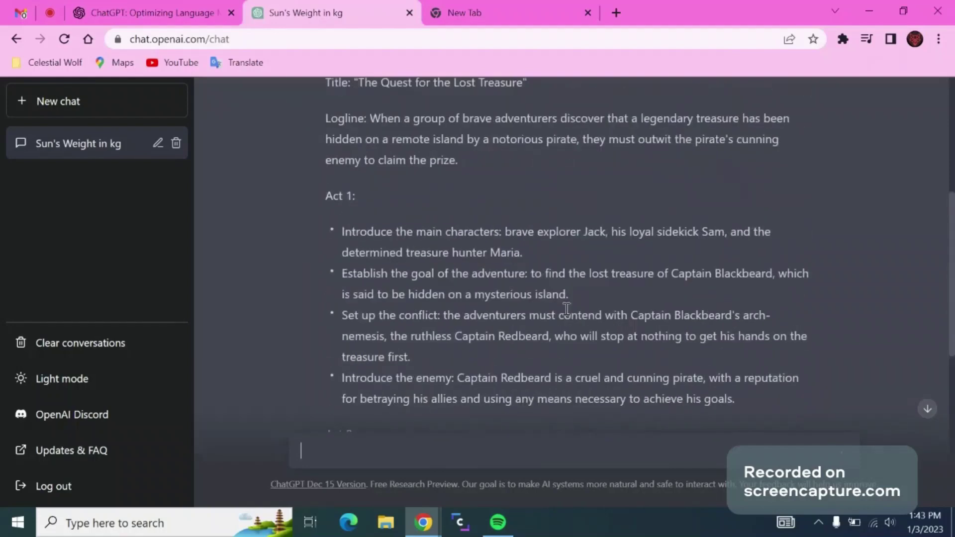
scroll(566, 309, down, 8)
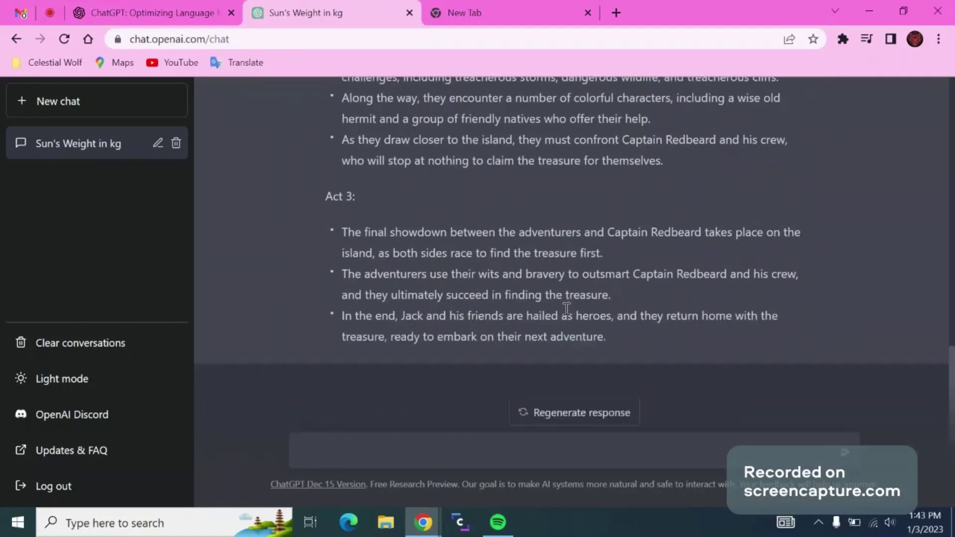
Send the prompt 'Essay on Google' to ChatGPT
text(Essay on)
text(Google)
key(Return)
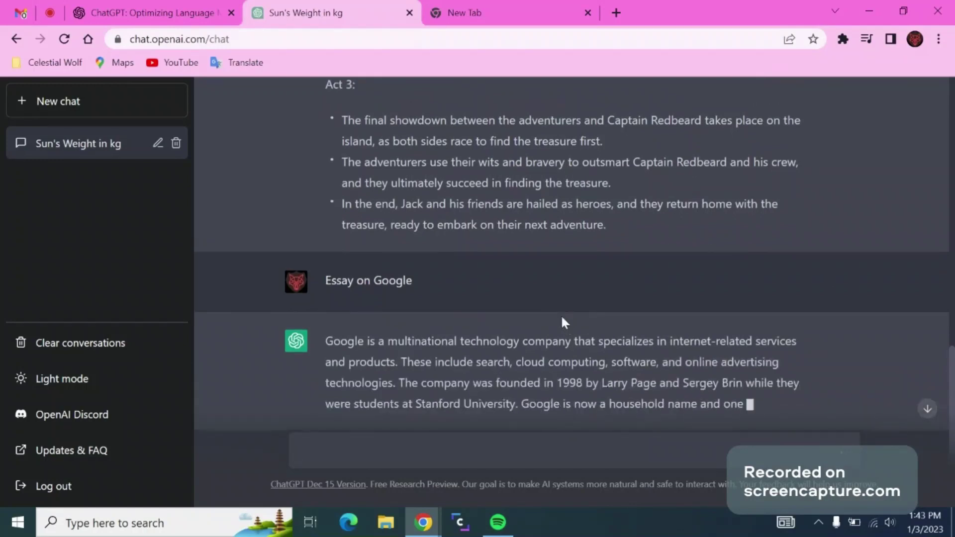
Read through the Google essay and drag-select its text for copying
scroll(562, 319, down, 2)
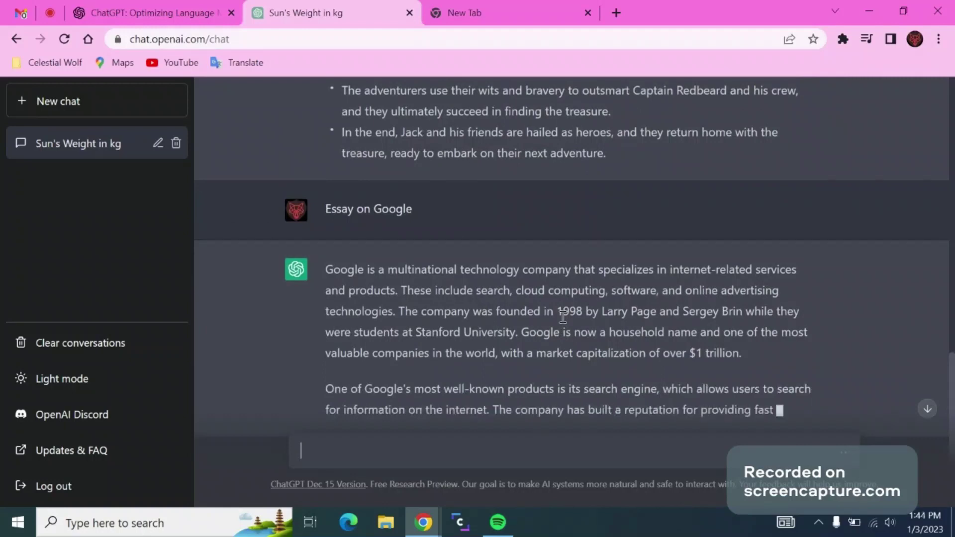
scroll(563, 317, down, 1)
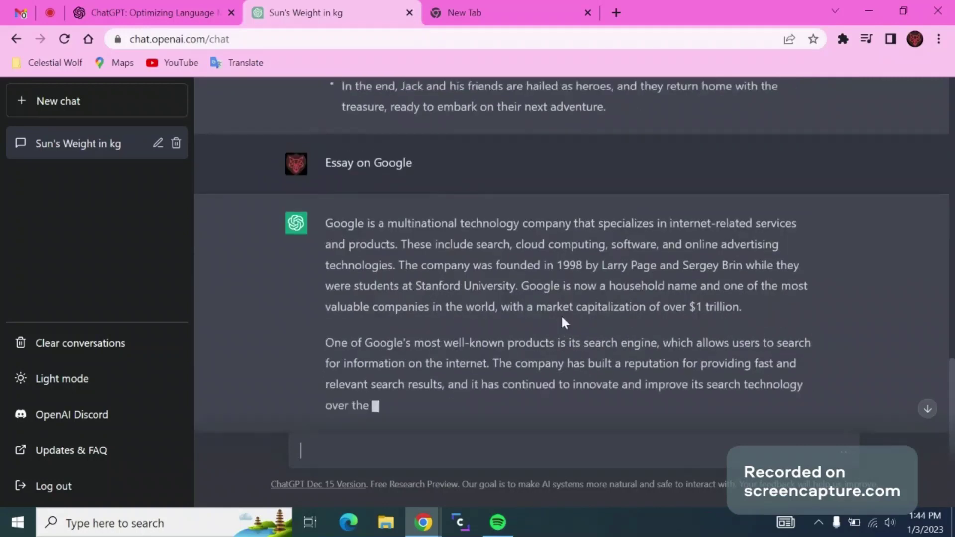
scroll(562, 317, down, 1)
scroll(562, 317, down, 1)
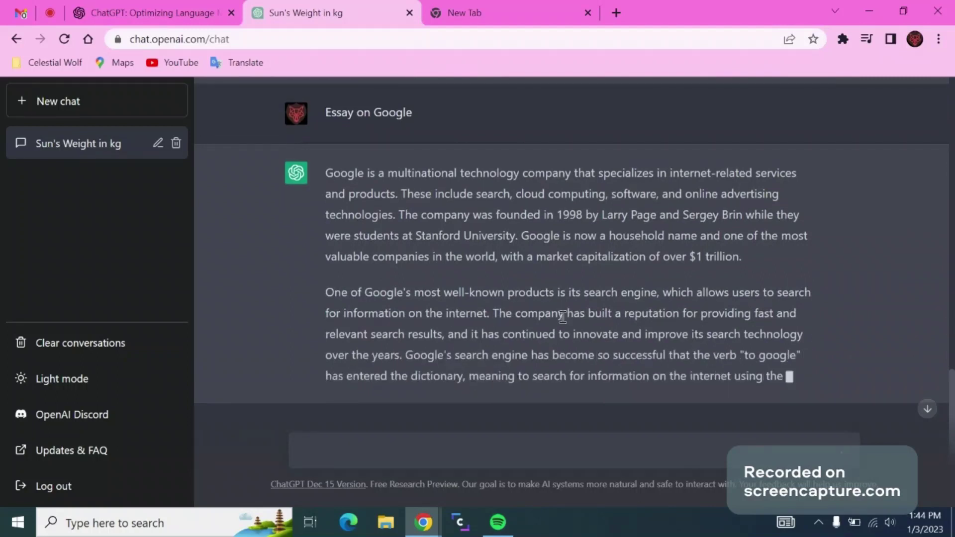
scroll(562, 316, down, 2)
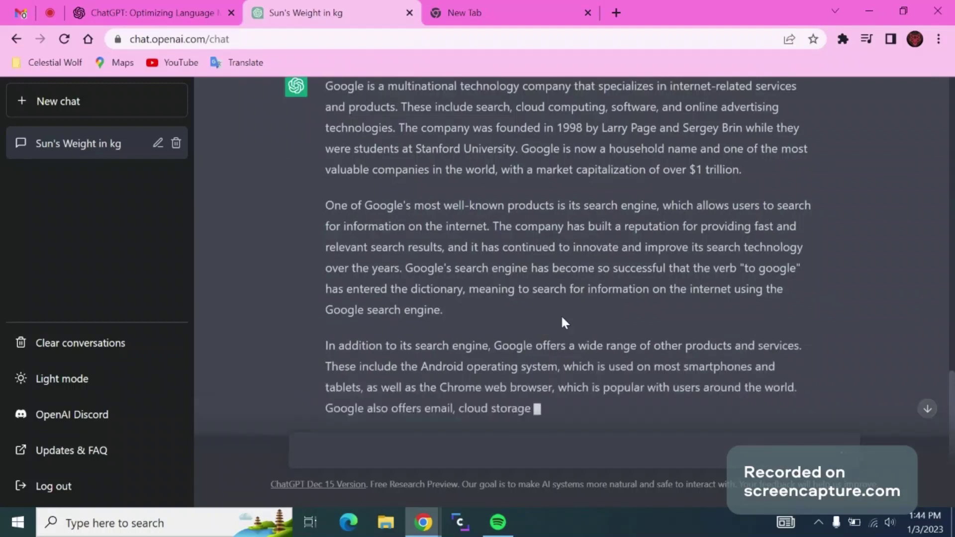
scroll(562, 321, down, 1)
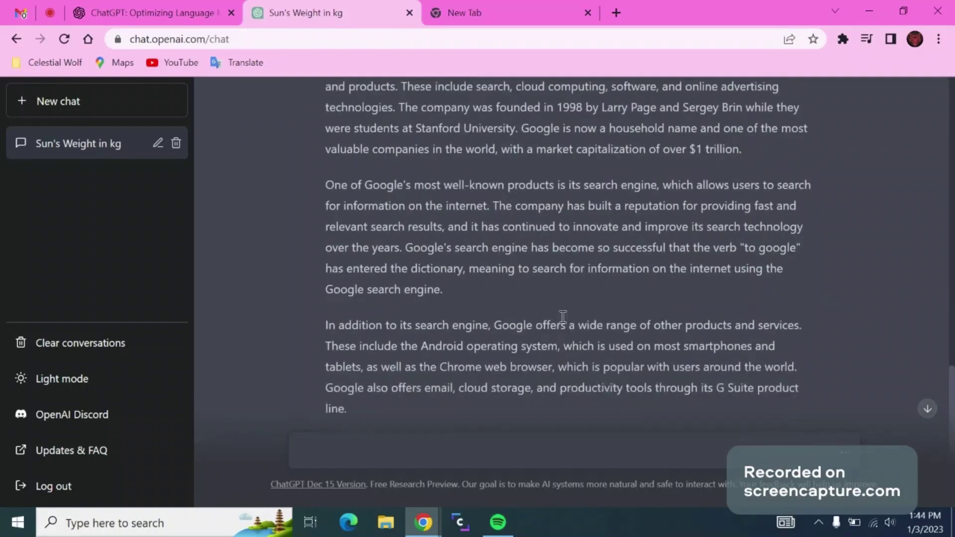
scroll(562, 316, up, 2)
scroll(563, 316, down, 2)
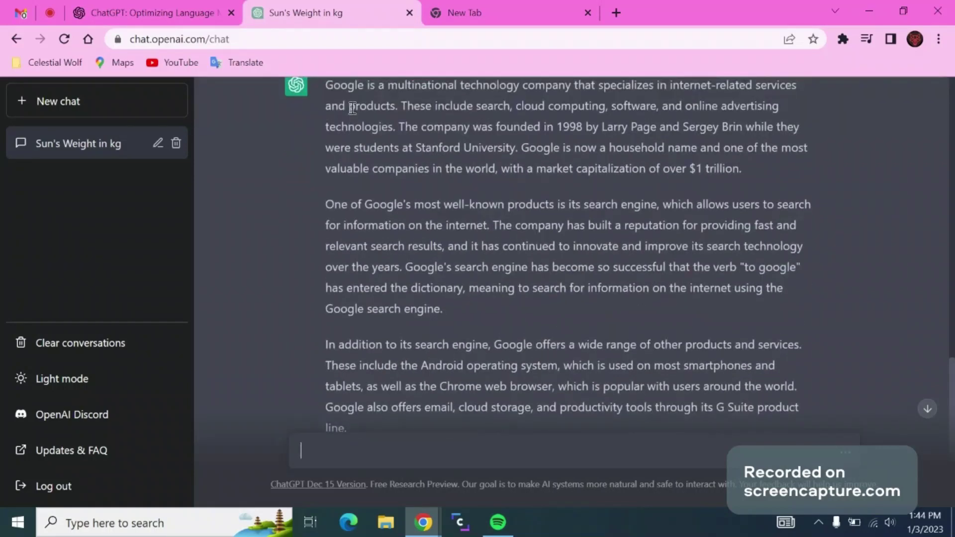
mouse_move(328, 88)
mouse_down()
mouse_move(403, 303)
mouse_move(408, 440)
mouse_up()
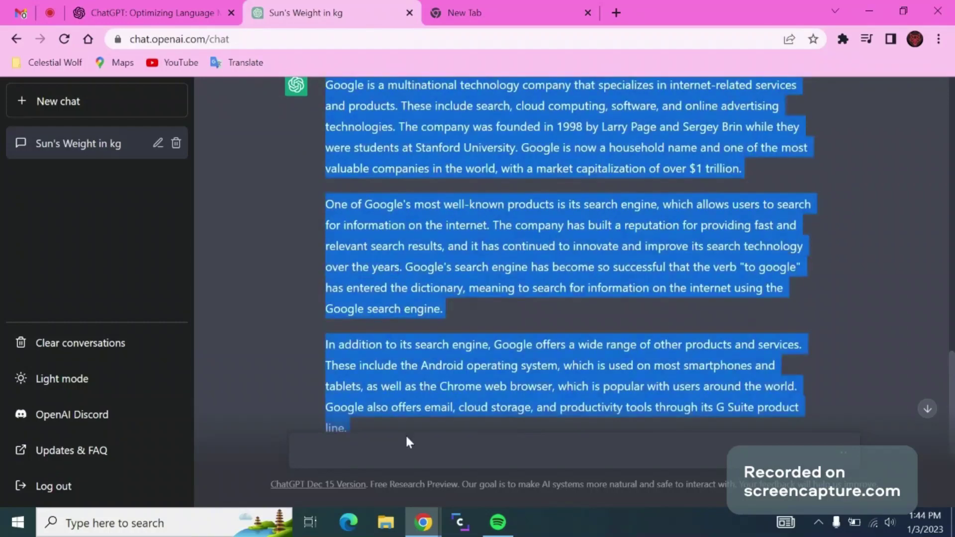
Search the web for 'plagerizer' in the new tab
click(466, 5)
text(pla)
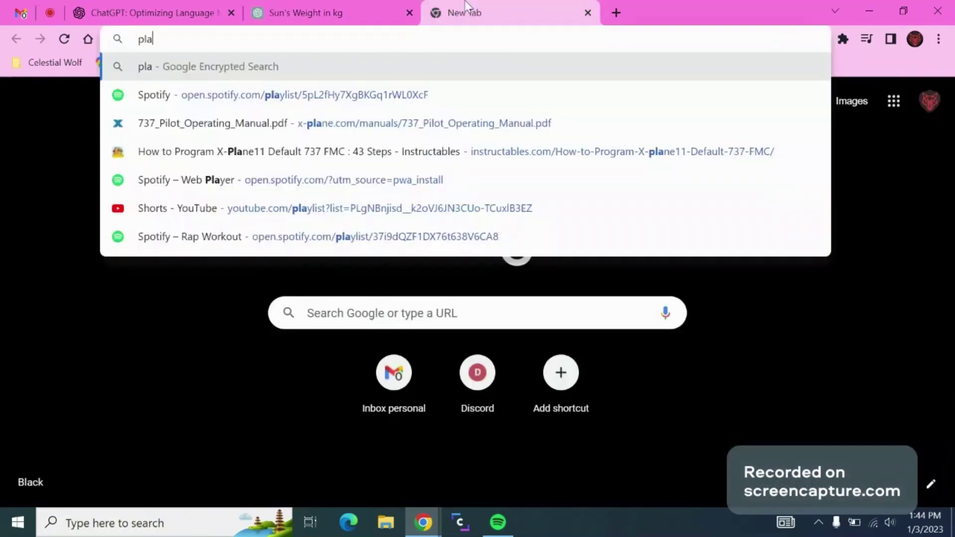
text(gerizer)
key(Return)
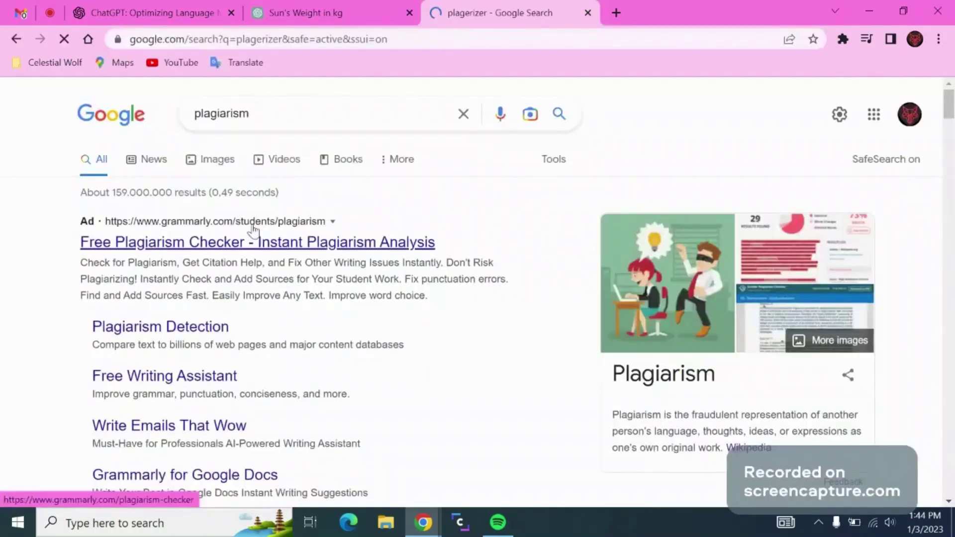
Open the Grammarly Free Plagiarism Checker from the search results
scroll(252, 230, down, 3)
scroll(261, 326, down, 2)
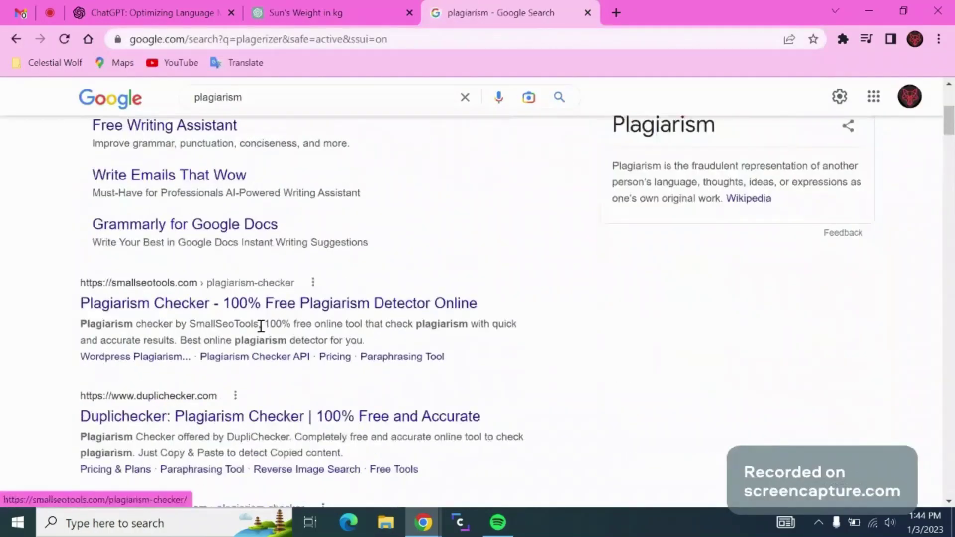
scroll(262, 307, down, 2)
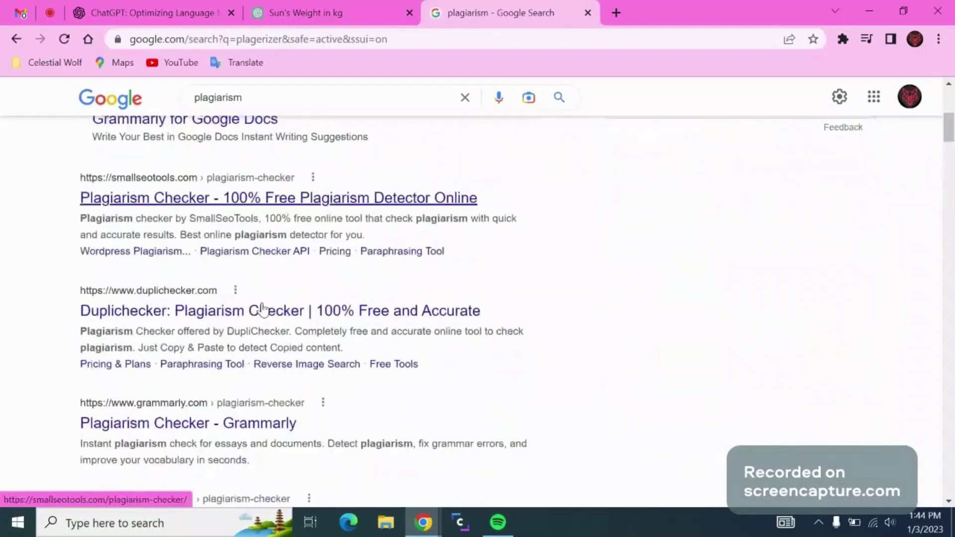
scroll(262, 307, up, 5)
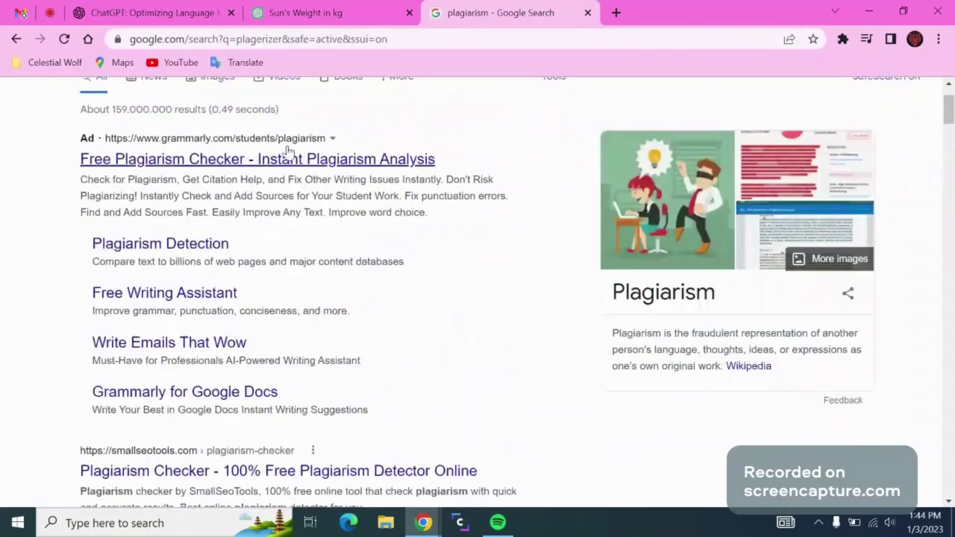
click(269, 171)
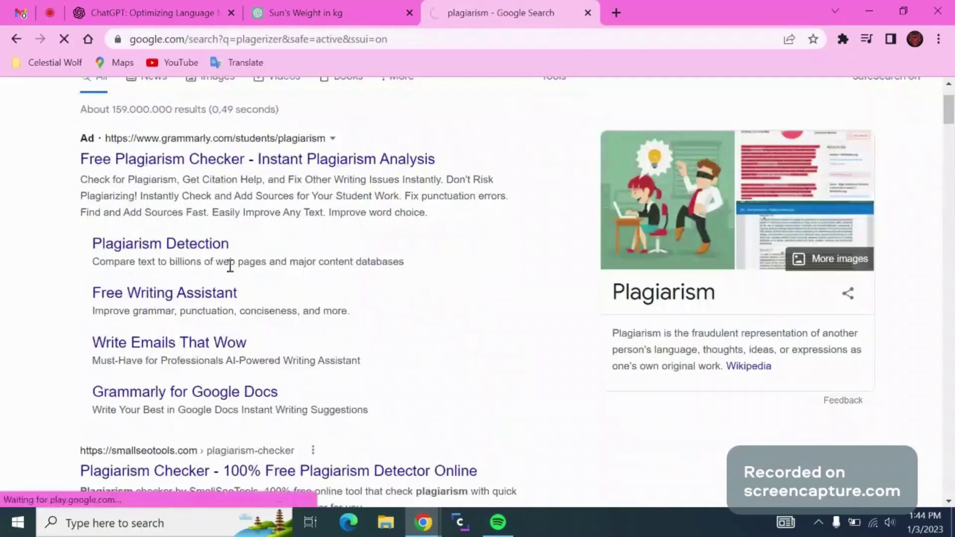
Paste the Google essay into Grammarly's checker and scan it for plagiarism
click(262, 150)
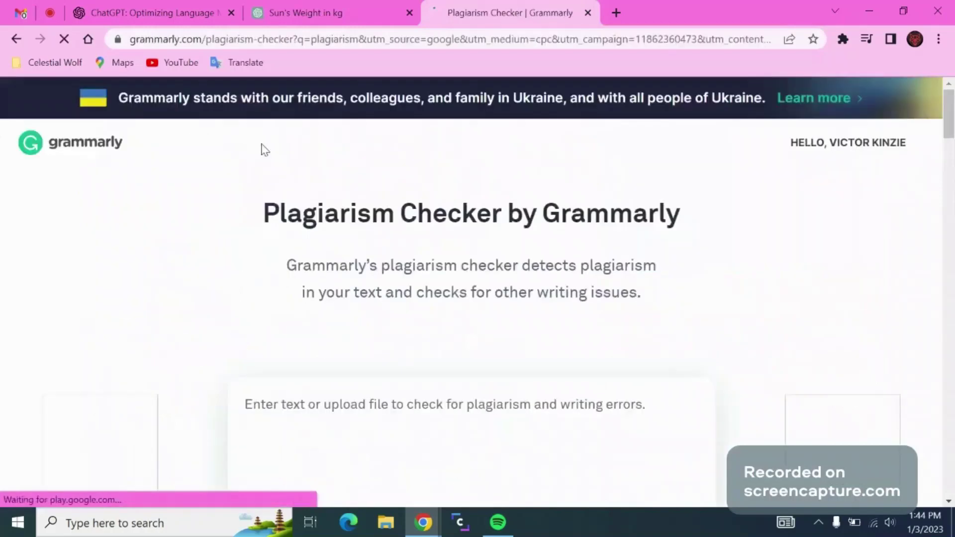
scroll(274, 208, down, 1)
scroll(299, 214, down, 3)
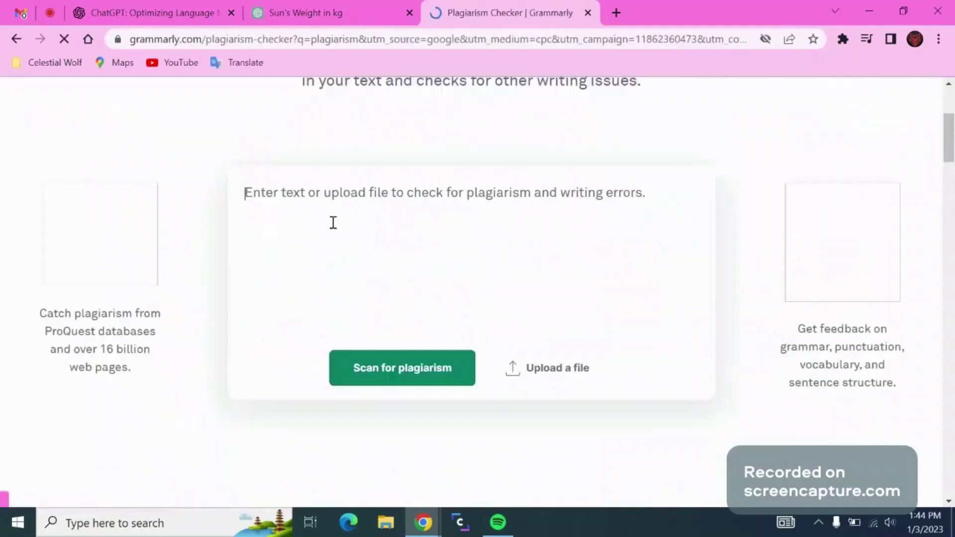
key(ctrl+v)
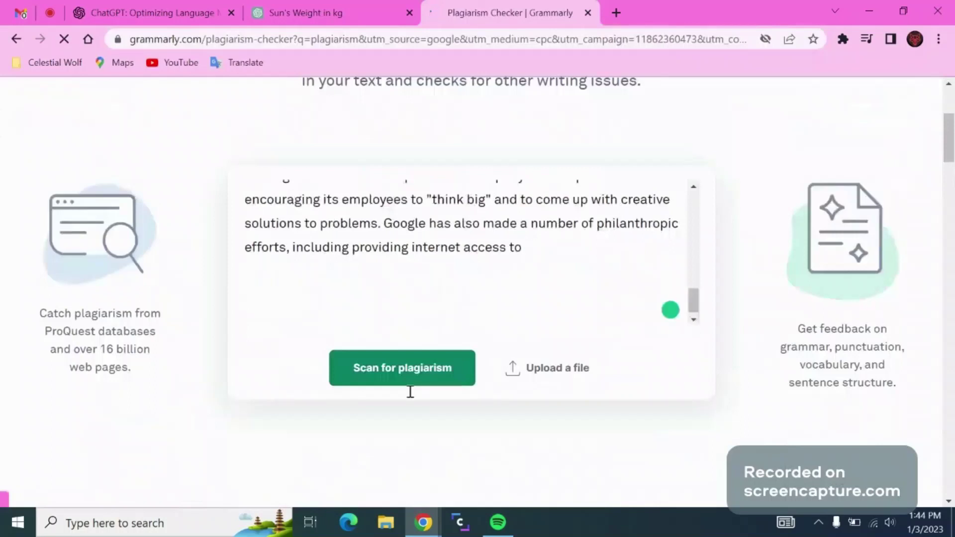
click(408, 373)
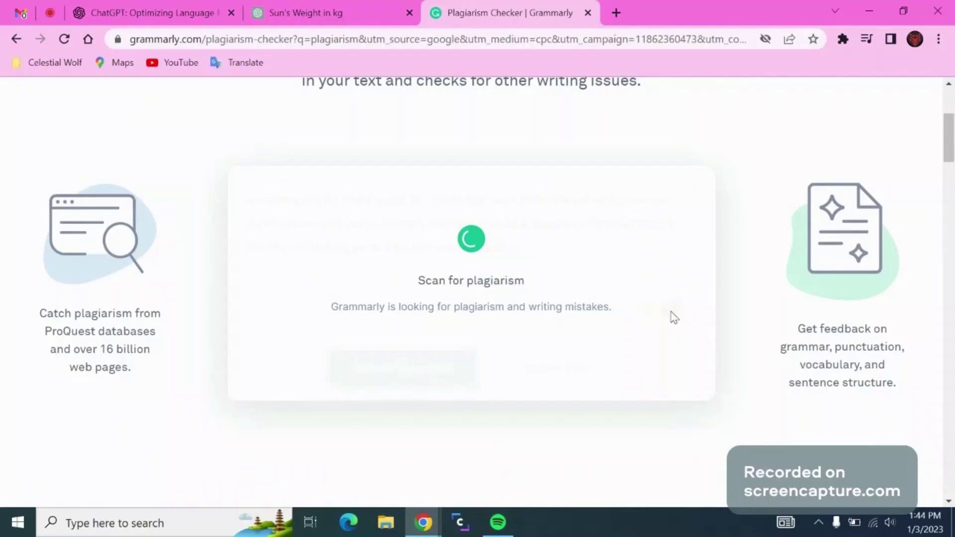
Review the report flagging significant plagiarism and four writing issues
scroll(674, 317, up, 4)
scroll(674, 317, down, 1)
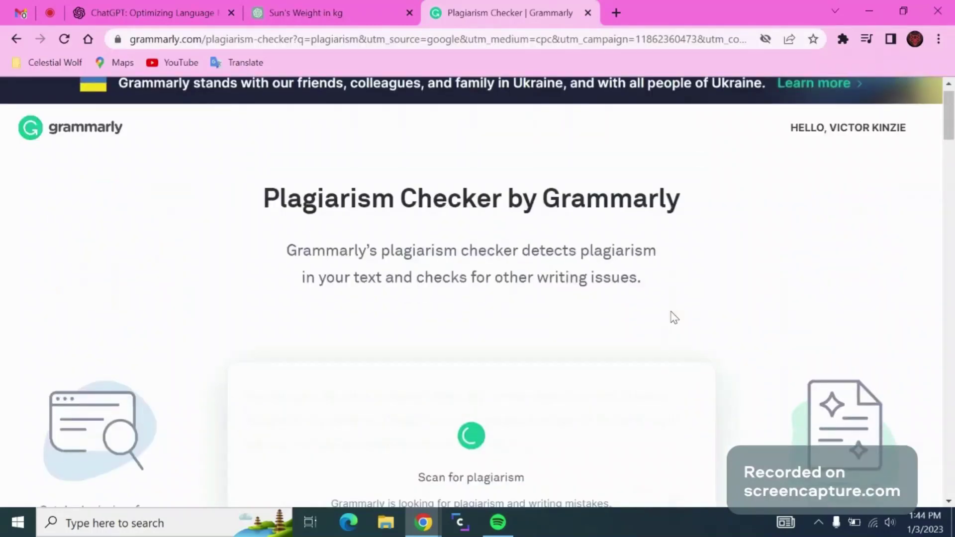
scroll(674, 318, down, 2)
scroll(672, 314, down, 1)
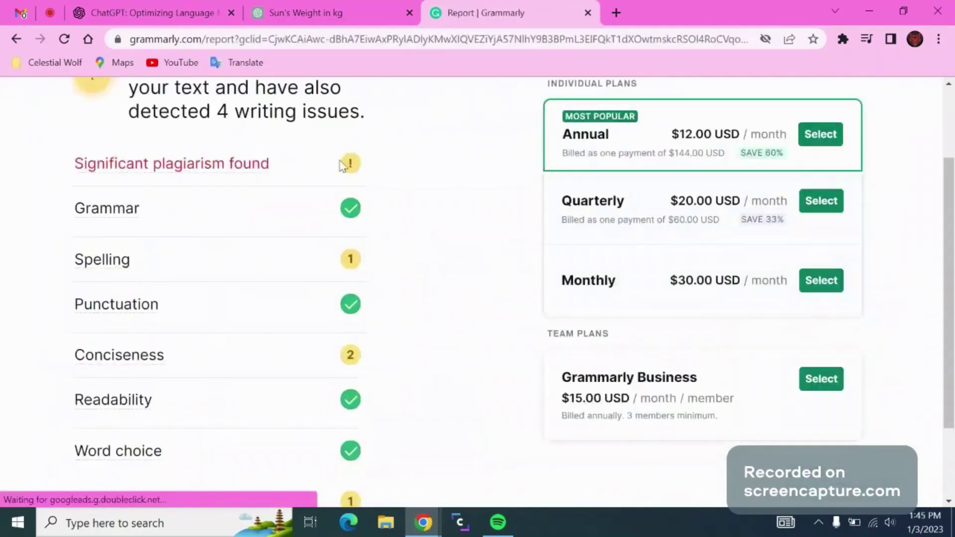
scroll(342, 166, up, 2)
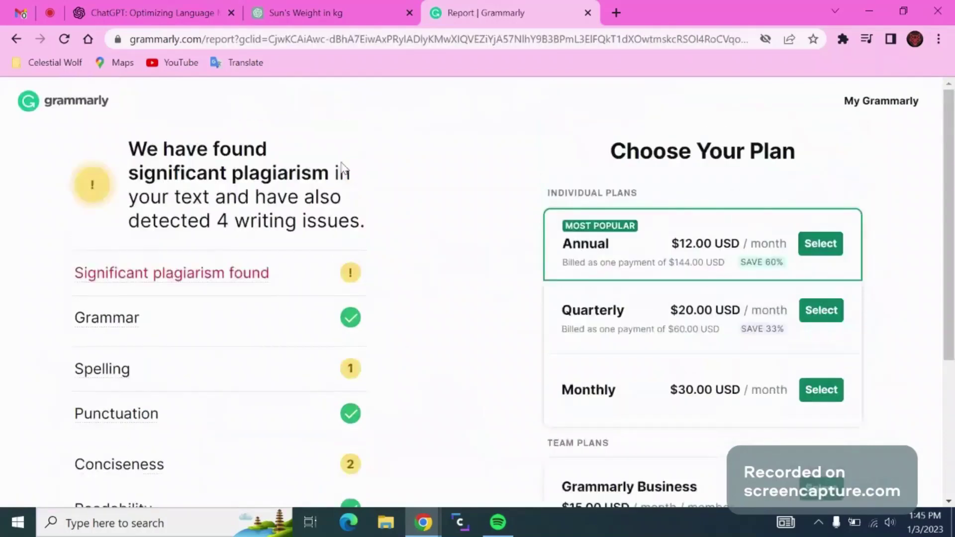
scroll(343, 167, down, 4)
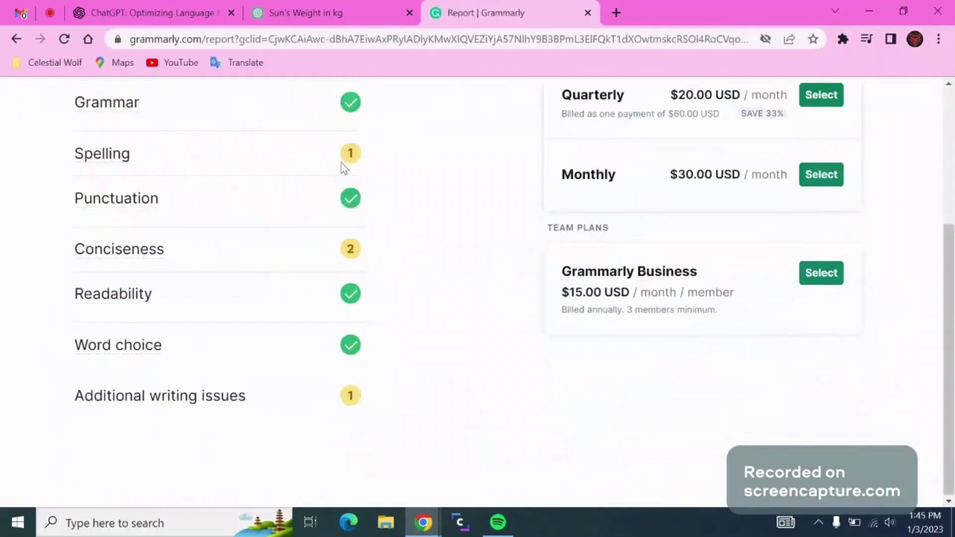
scroll(342, 166, up, 3)
scroll(343, 168, up, 1)
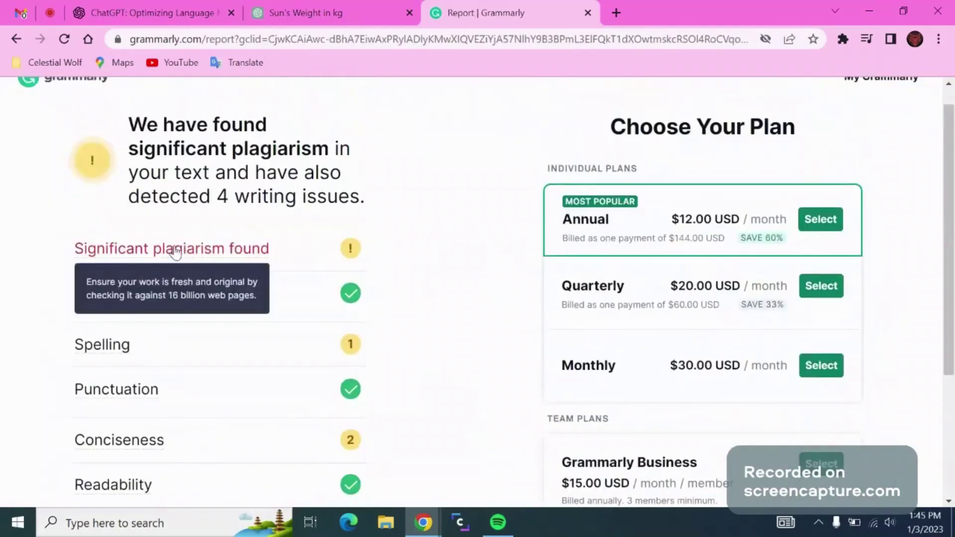
scroll(175, 252, up, 1)
scroll(176, 252, down, 1)
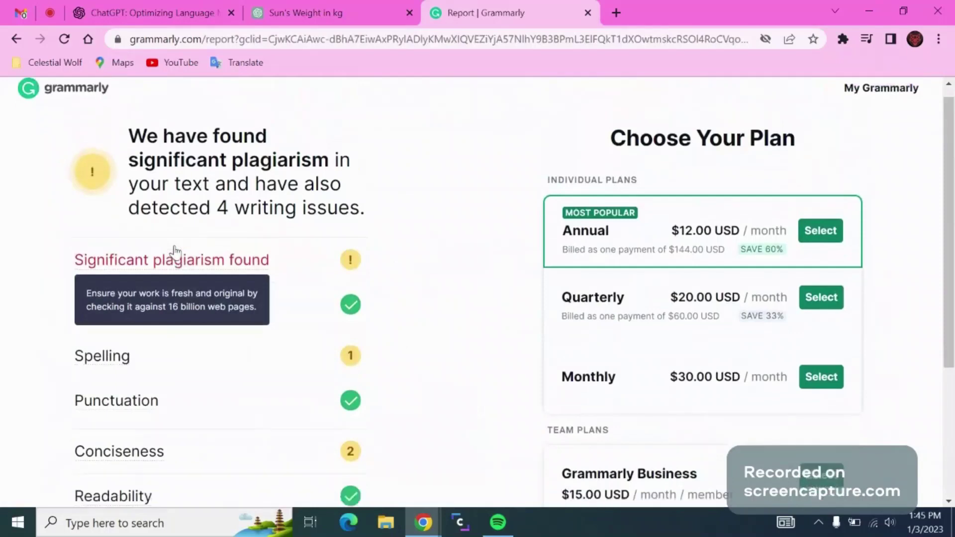
scroll(175, 250, up, 1)
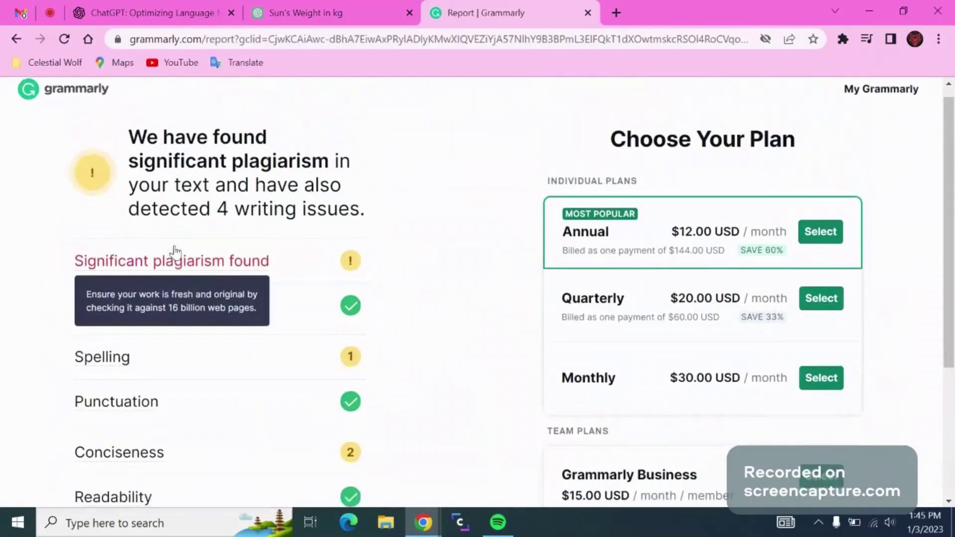
Close the Grammarly tab and return to the Google essay in ChatGPT
click(410, 6)
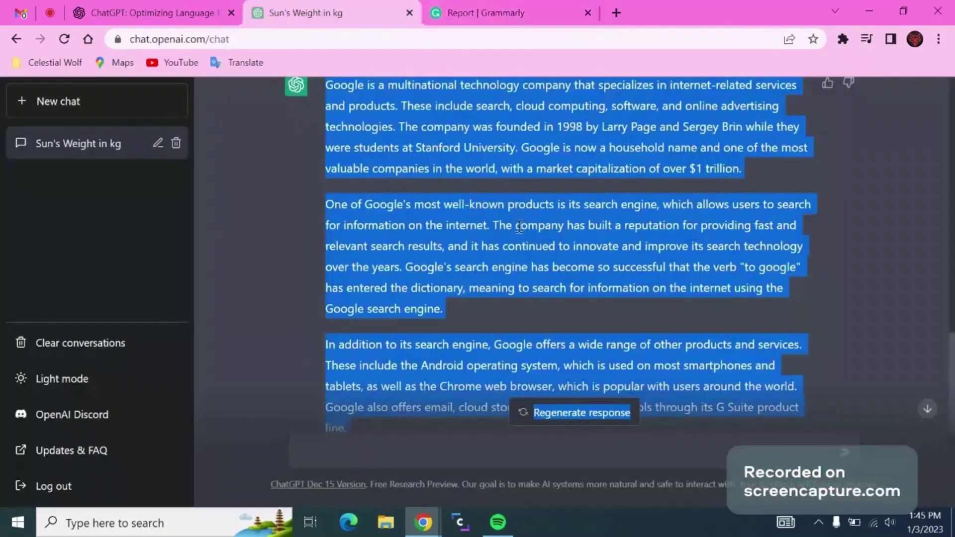
click(539, 186)
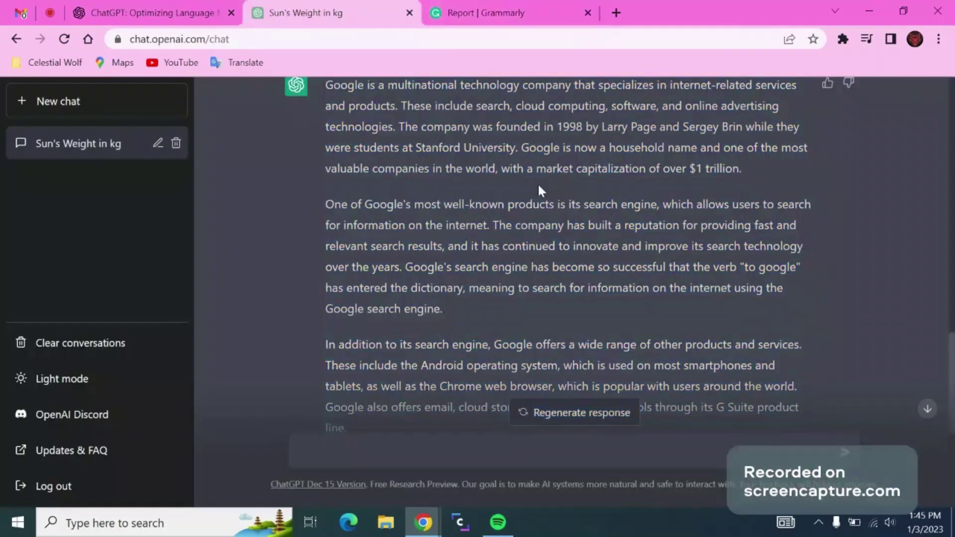
click(587, 13)
scroll(504, 368, up, 6)
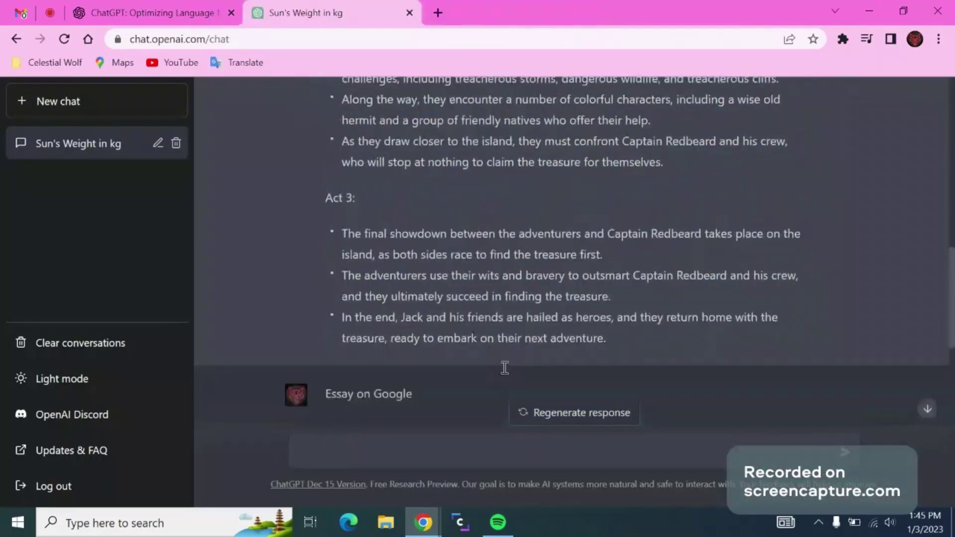
scroll(503, 367, down, 10)
scroll(502, 365, up, 3)
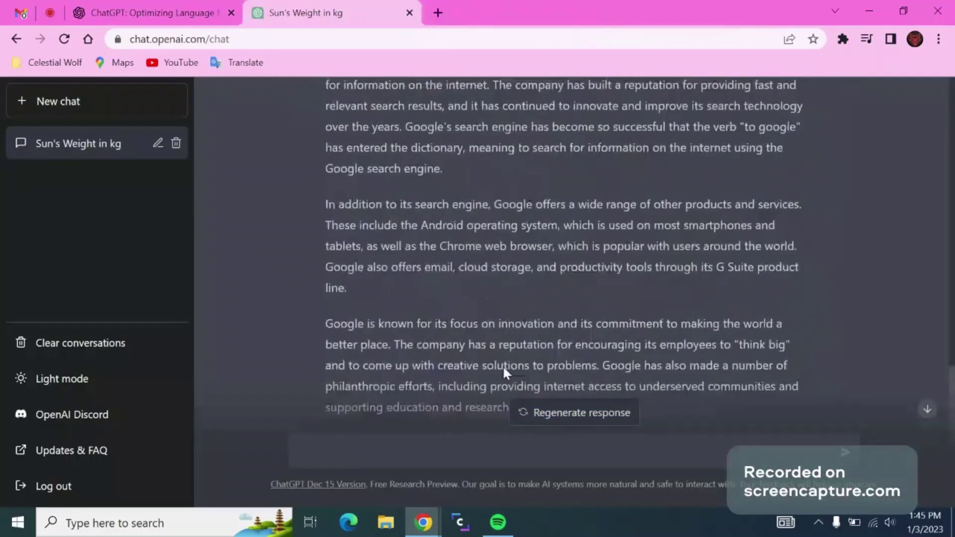
scroll(503, 369, down, 3)
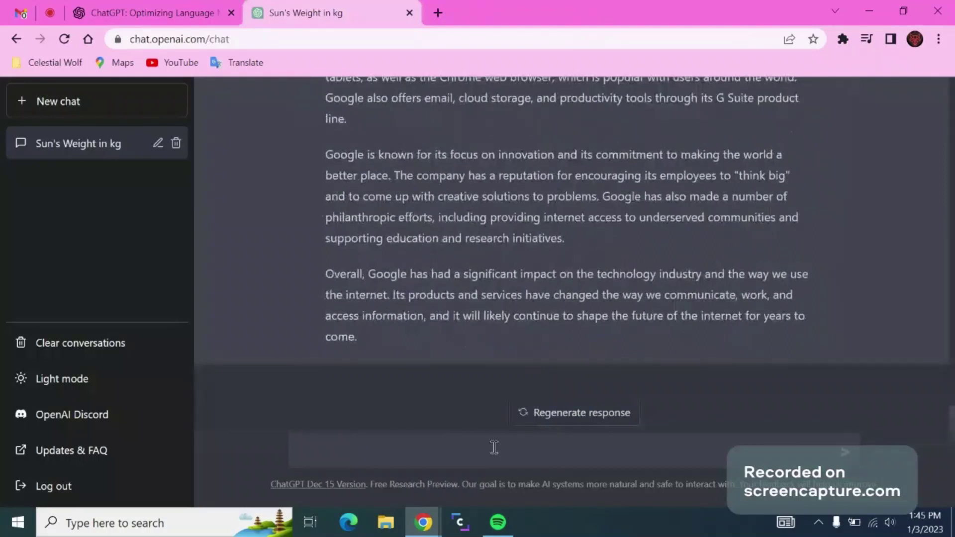
Ask ChatGPT 'Most famous youtuber of all time' and review the list it returns
click(494, 447)
text(the)
key(BackSpace)
key(BackSpace)
key(BackSpace)
text(Most famous youtuber of all time)
key(Return)
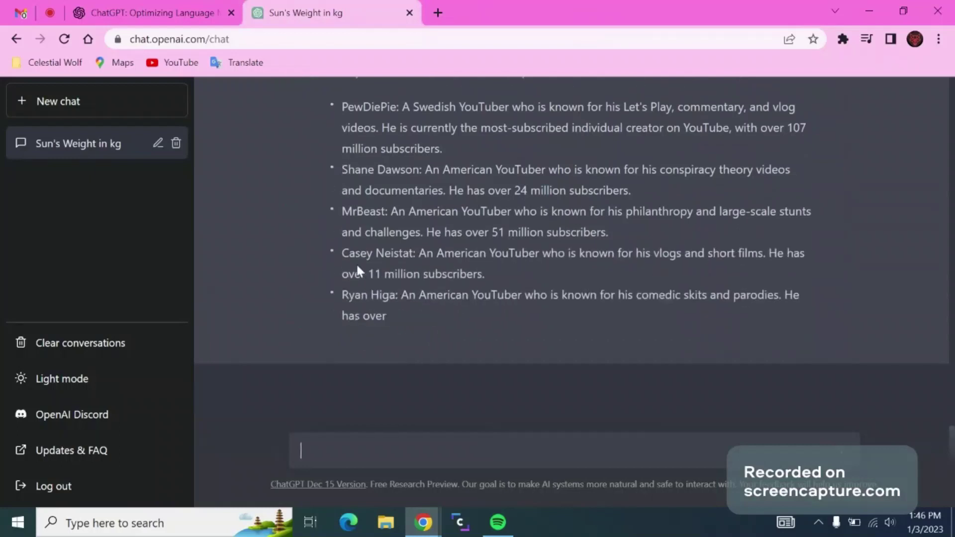
scroll(358, 266, up, 1)
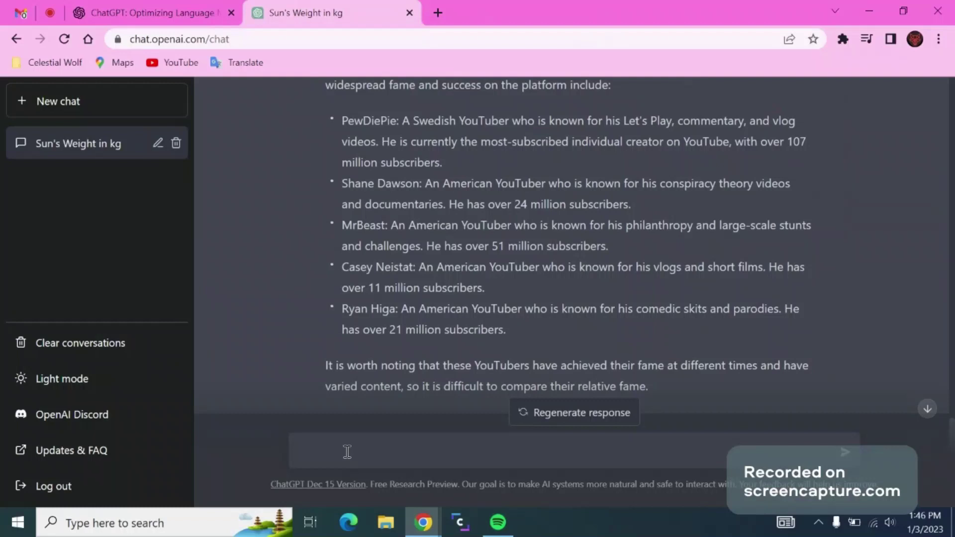
Send the question 'define riz', discarding the paragraph-request draft
click(348, 452)
text(Wr)
text(ite a )
text(ga)
text(r)
text(agra)
text(ph on)
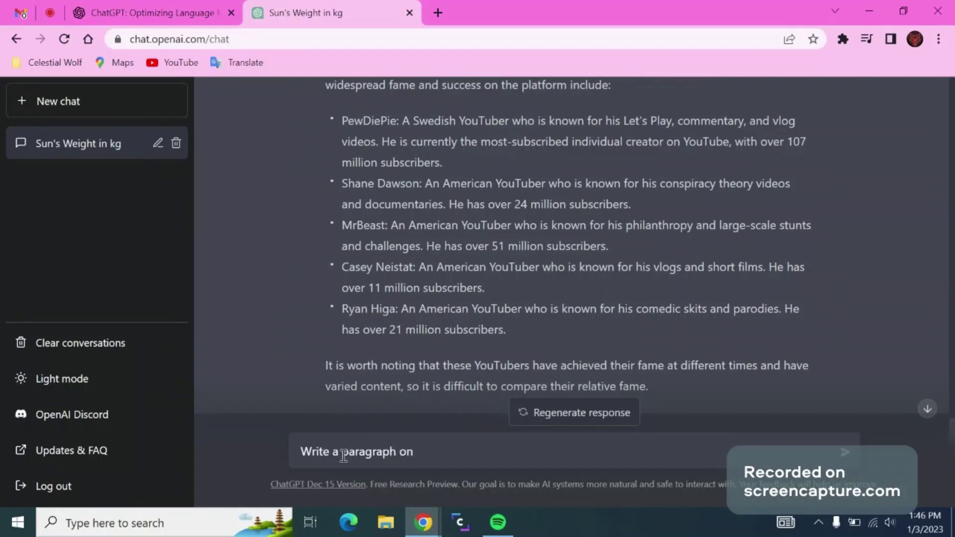
key(BackSpace)
key(BackSpace)
key(BackSpace)
key(BackSpace)
text(dei)
key(BackSpace)
text(fine m)
key(Return)
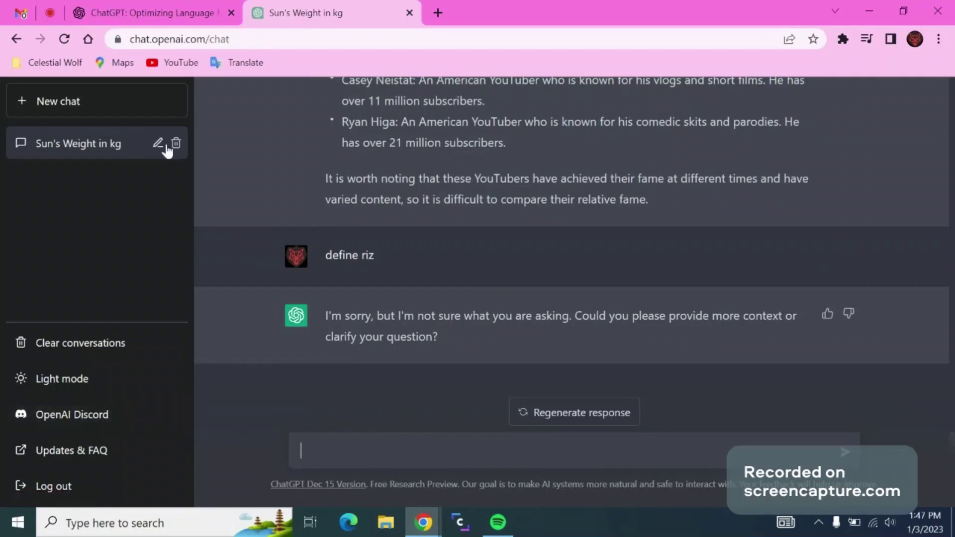
Scroll up and back down the conversation to ChatGPT's request for more context
scroll(479, 321, up, 10)
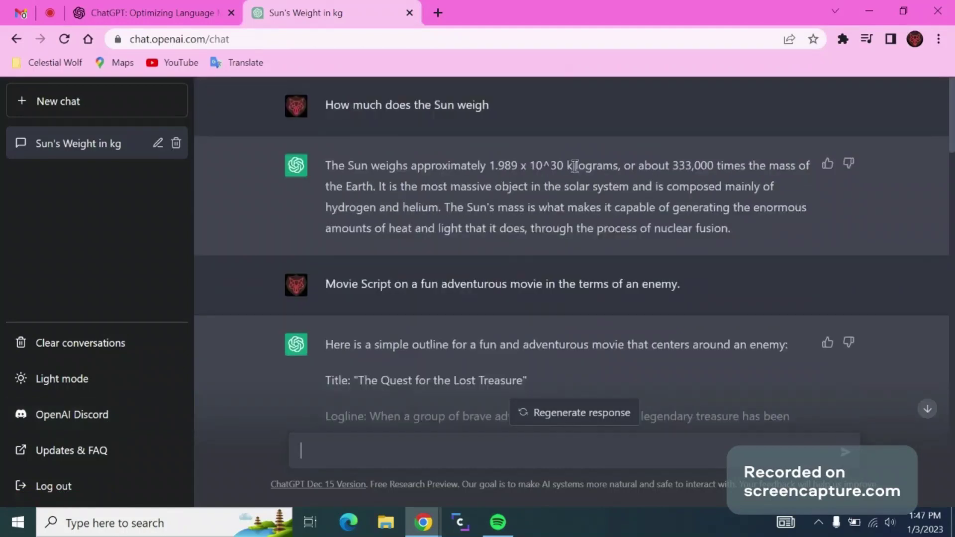
scroll(574, 167, down, 2)
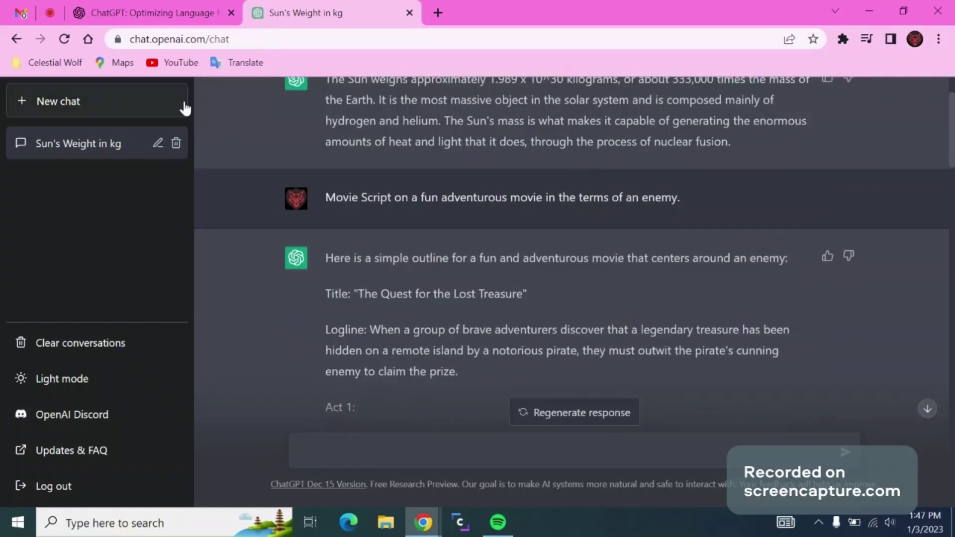
scroll(464, 225, down, 10)
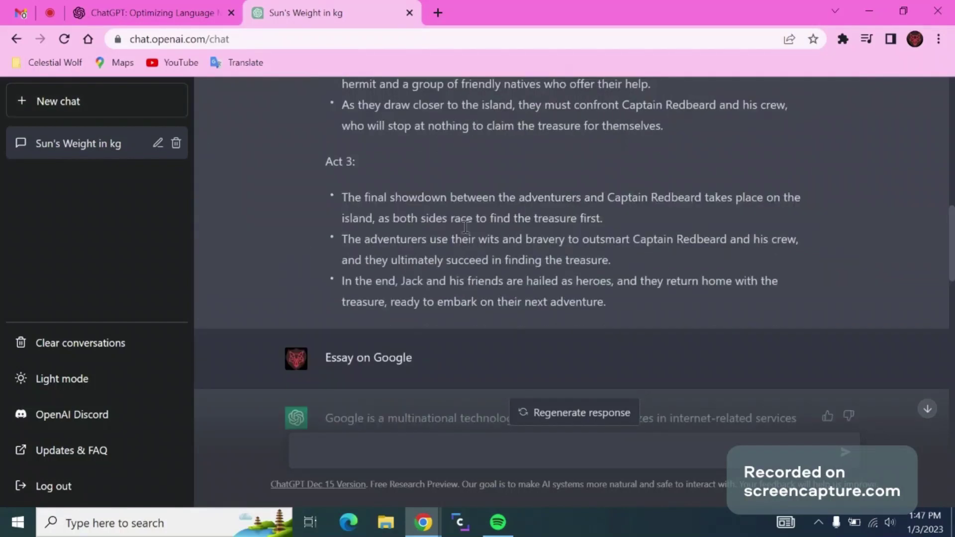
scroll(465, 226, down, 10)
scroll(465, 227, down, 3)
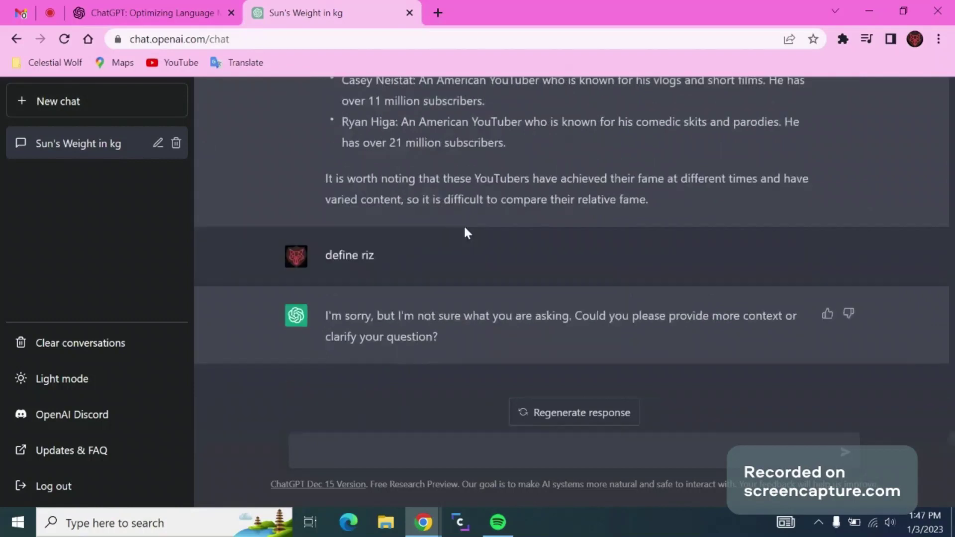
mouse_move(466, 238)
click(198, 1)
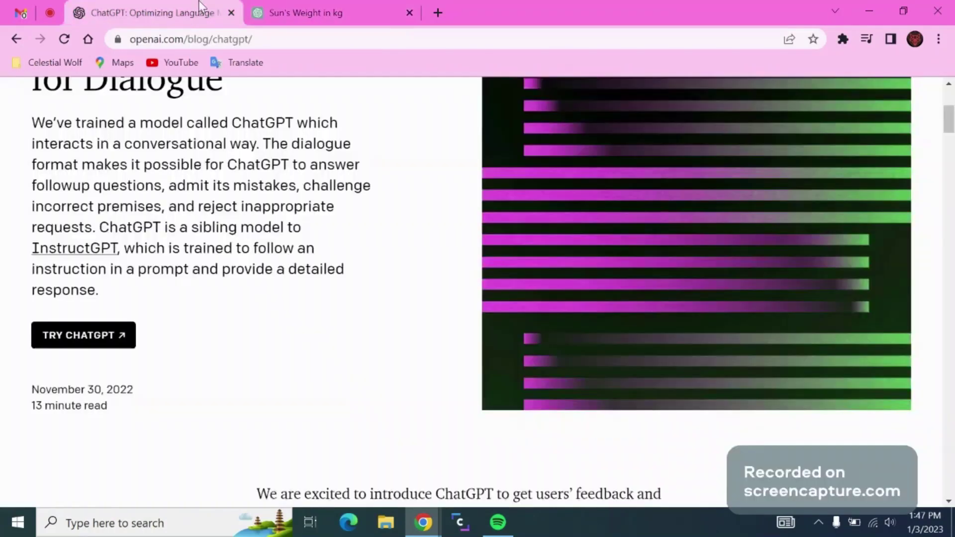
scroll(245, 298, down, 15)
scroll(245, 299, down, 10)
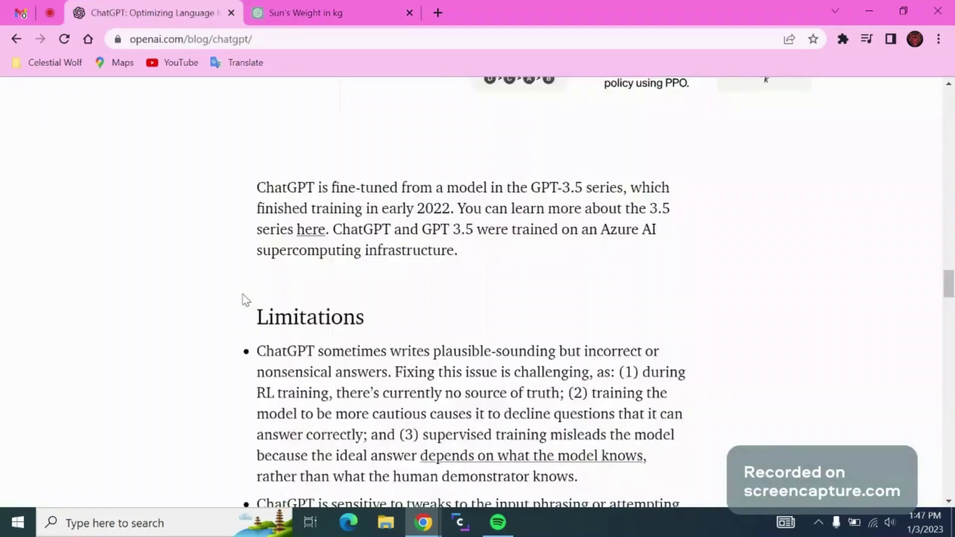
scroll(245, 300, down, 20)
scroll(245, 300, up, 9)
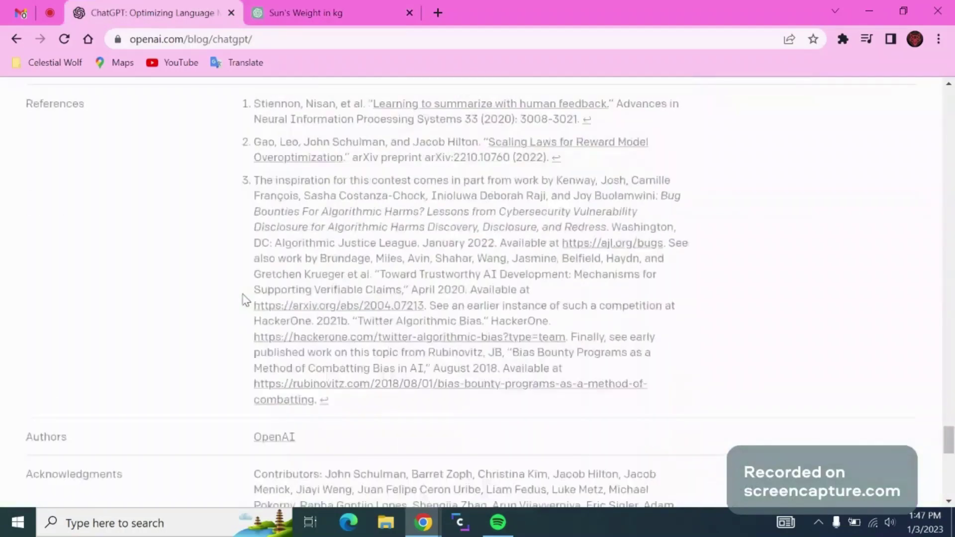
scroll(245, 300, down, 1)
scroll(245, 300, down, 8)
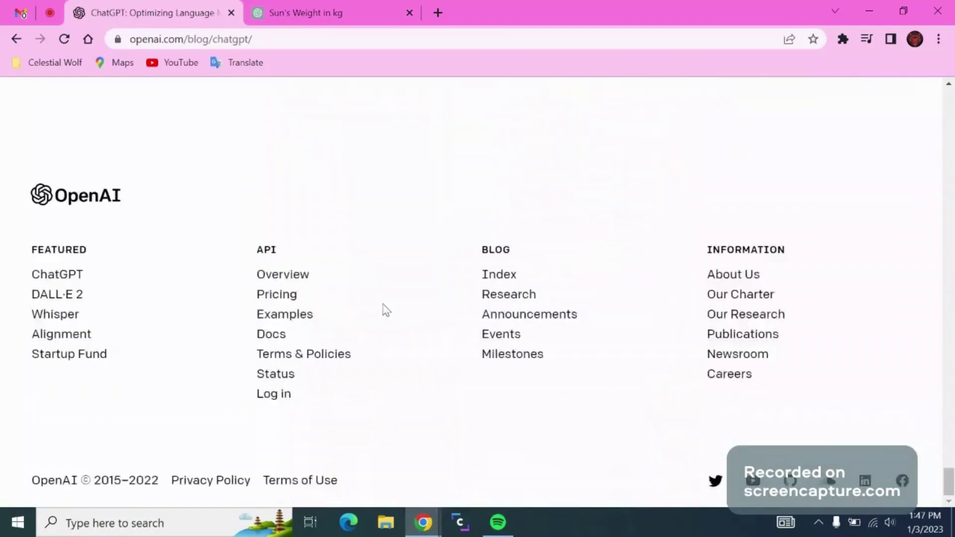
scroll(386, 309, up, 10)
scroll(386, 309, up, 10)
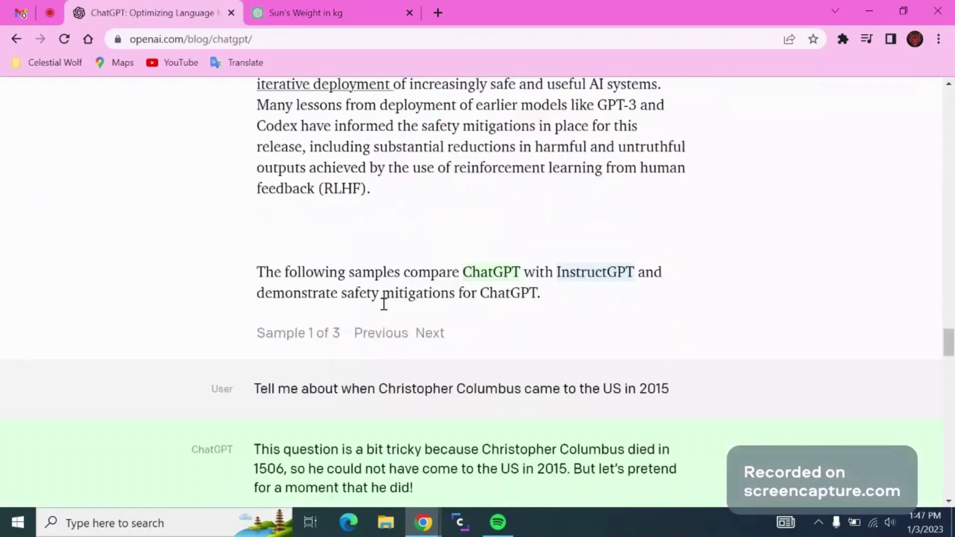
scroll(384, 304, up, 10)
scroll(384, 304, up, 10)
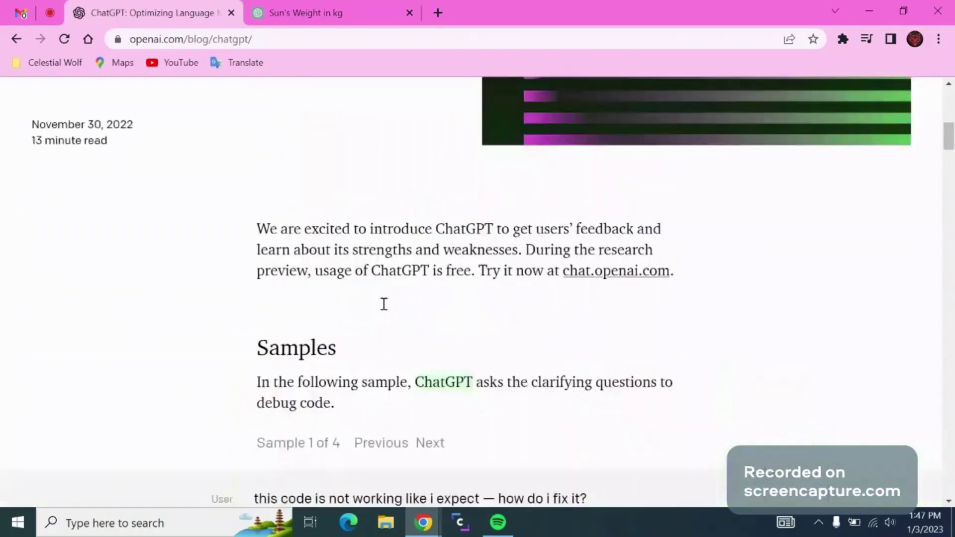
scroll(384, 305, up, 5)
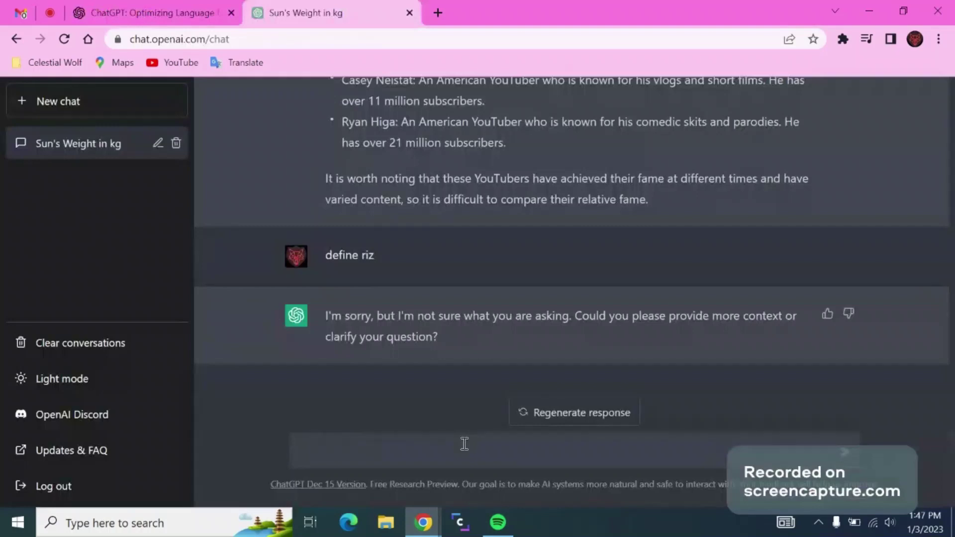
Clear the stray characters and send '1 1/2 page paragraph on airplanes'
text(2)
text(/)
key(BackSpace)
key(BackSpace)
text(1 1/2 page paragraph on )
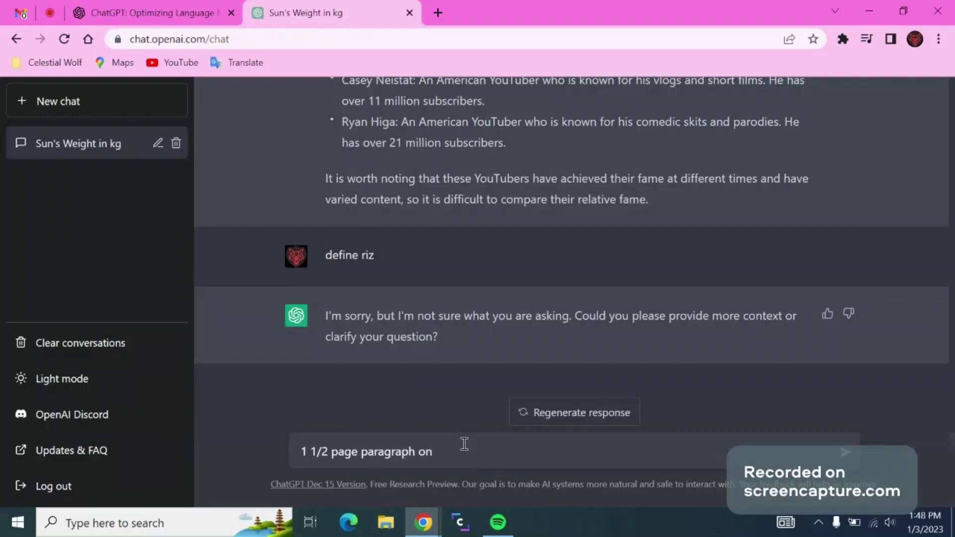
text(airplanes)
key(Return)
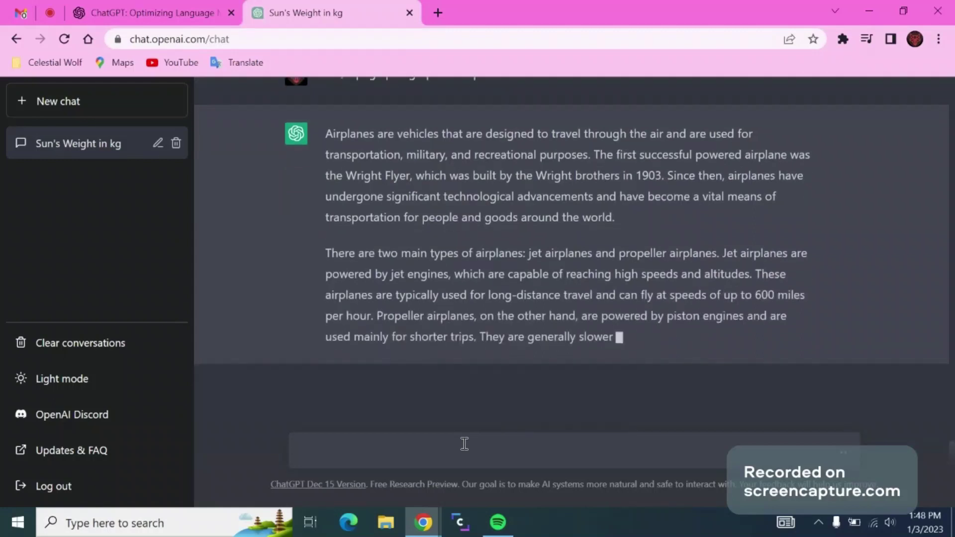
Draft '6 page paragraph on youtube', spell-correcting 'pararograph', while reviewing the airplane reply
text(6)
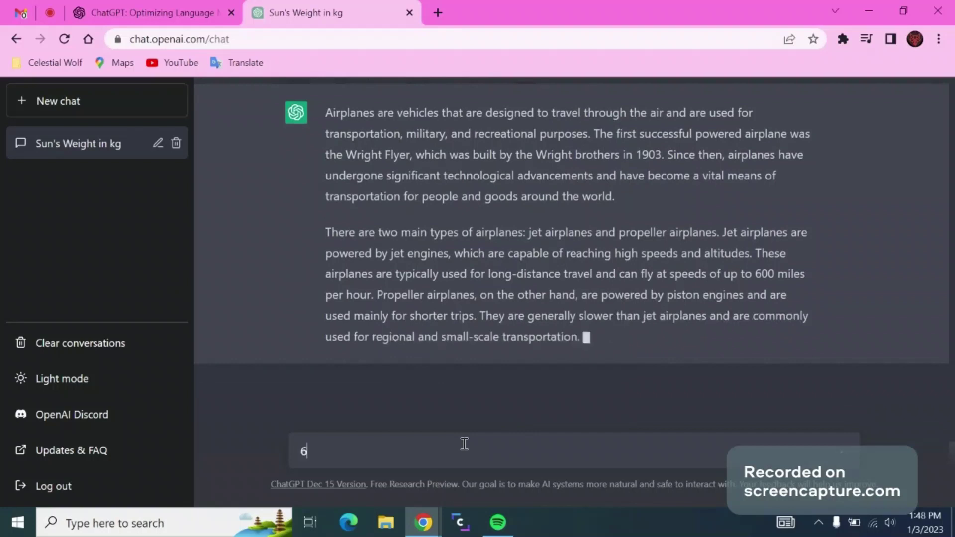
text( page)
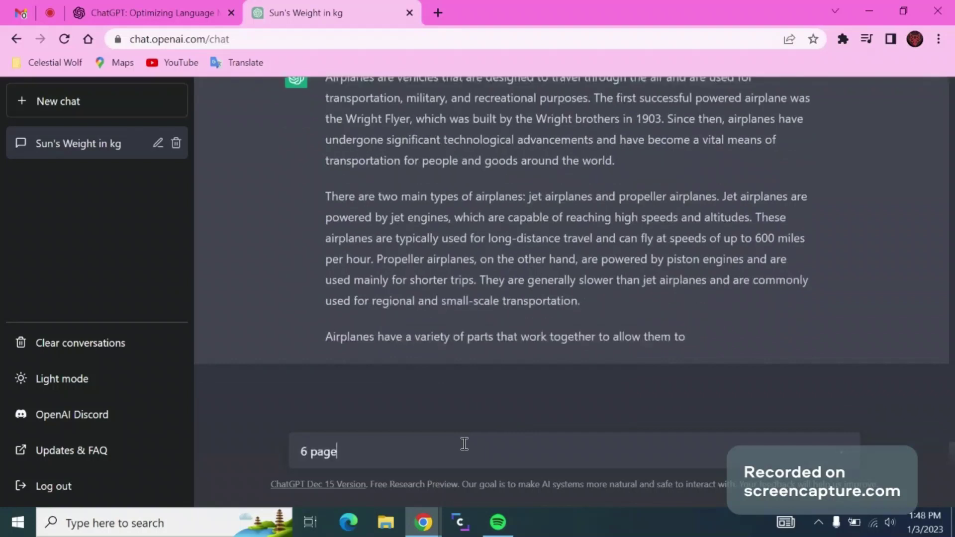
text( parar)
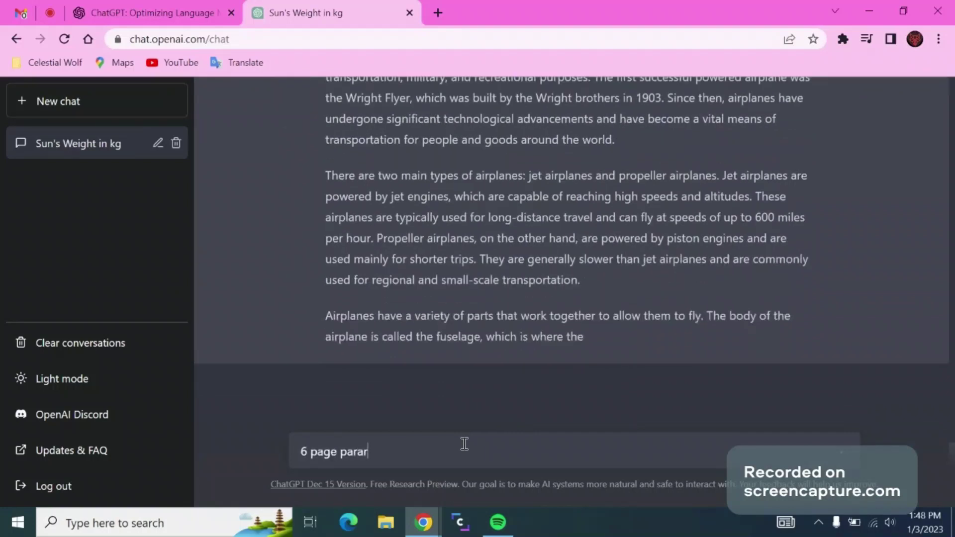
text(ograph )
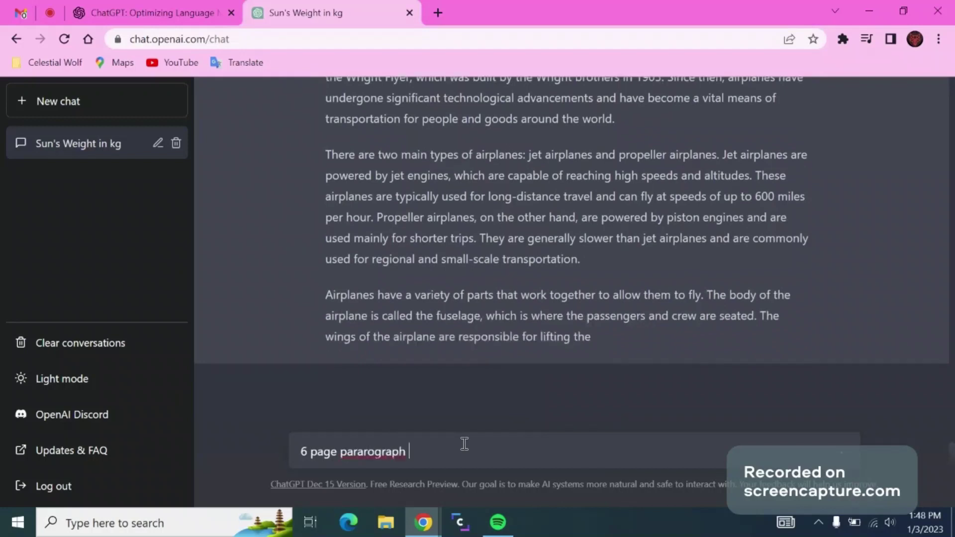
text(on)
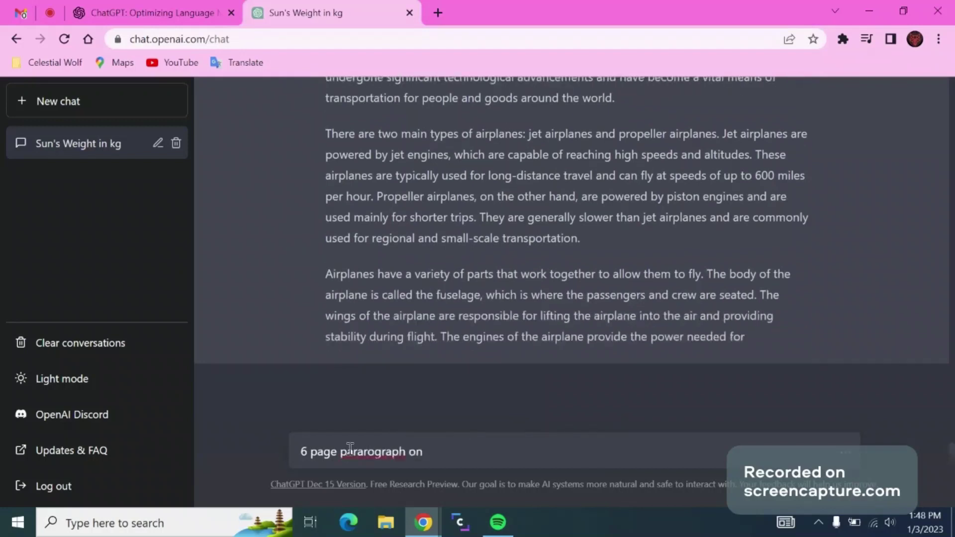
right_click(349, 449)
click(441, 226)
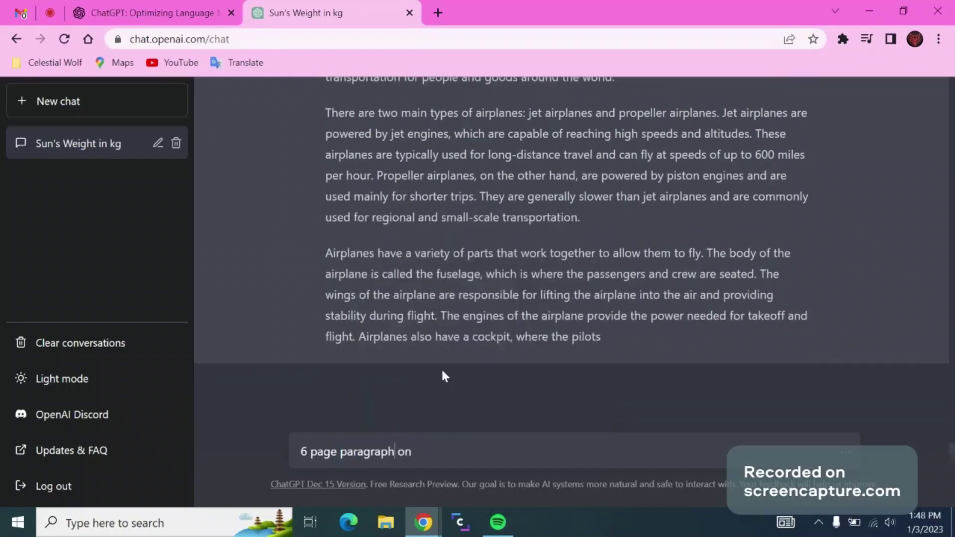
click(471, 444)
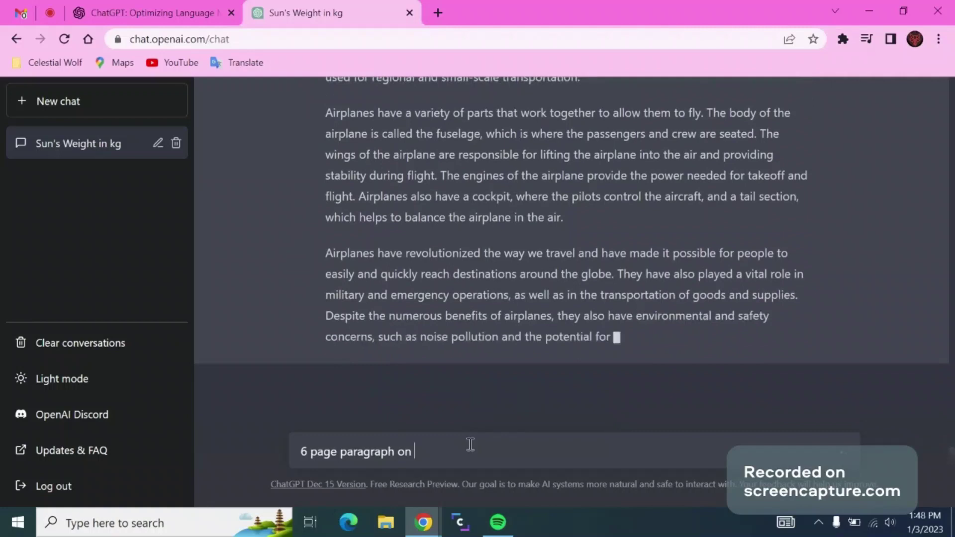
text(youtub)
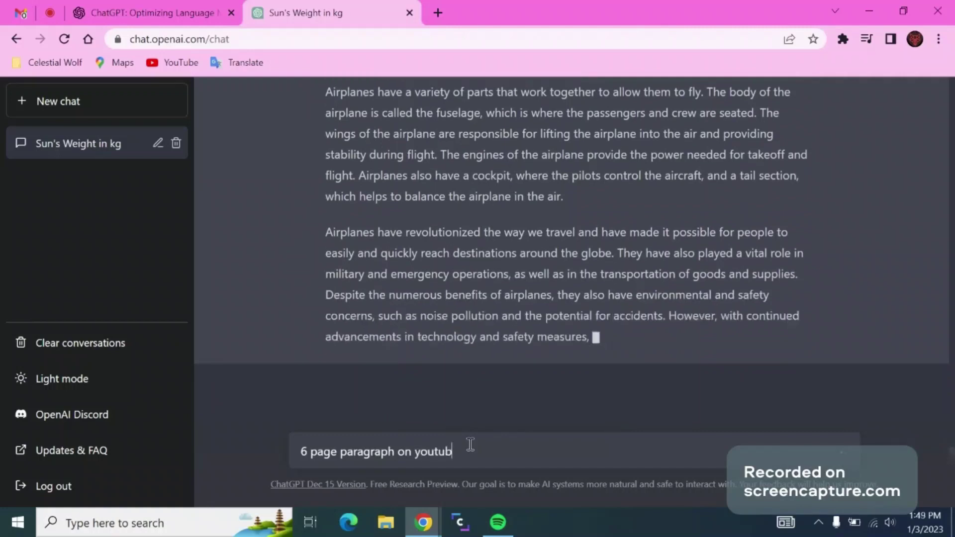
text(e)
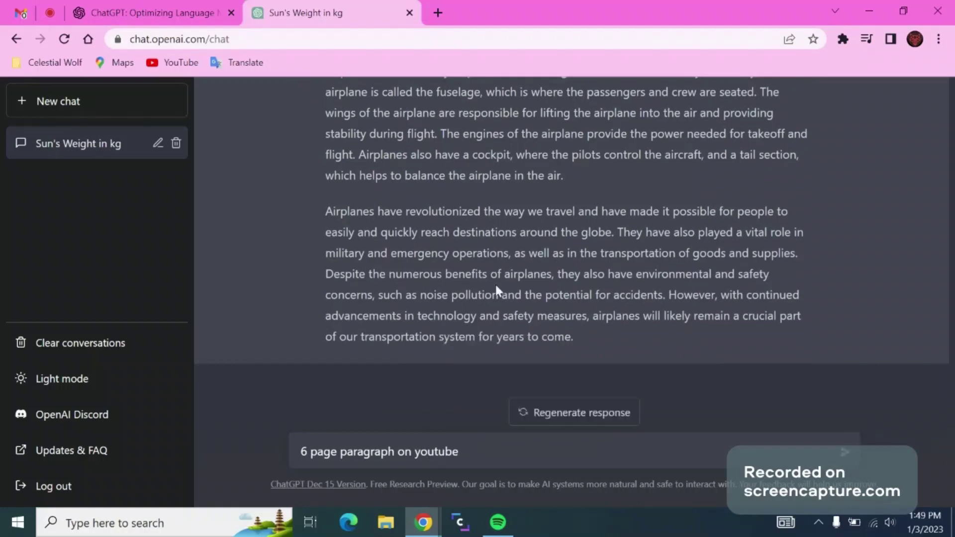
scroll(495, 285, up, 10)
scroll(495, 285, down, 1)
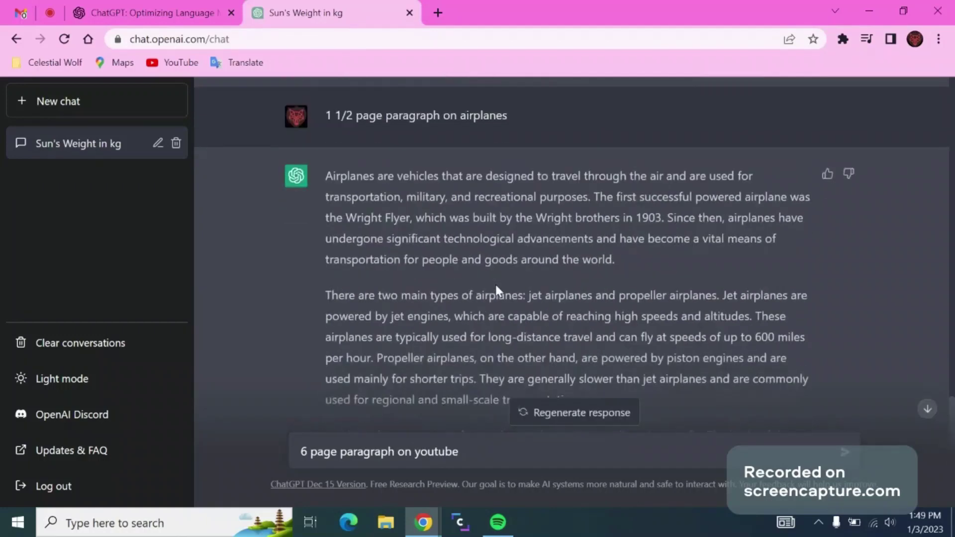
scroll(496, 285, down, 7)
scroll(497, 289, up, 3)
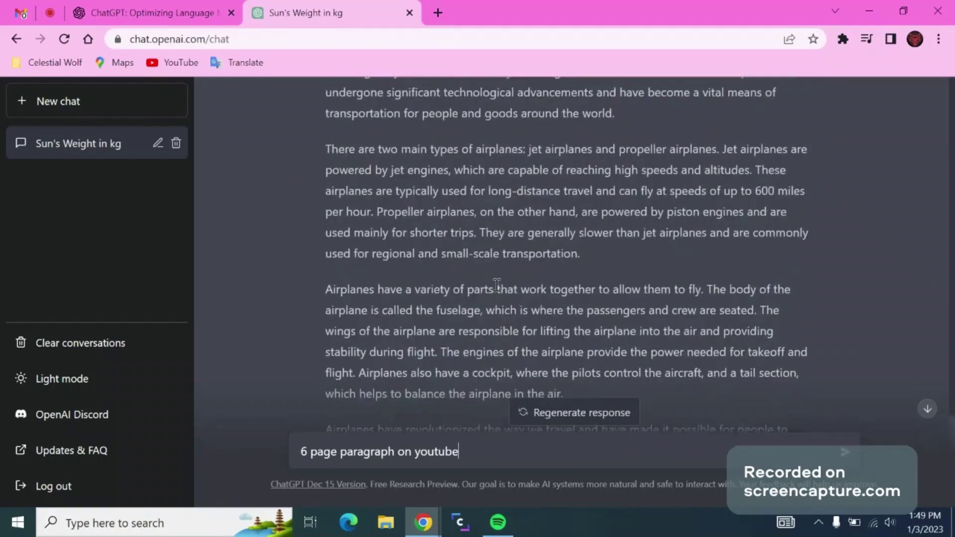
Send the YouTube request and draft 'Youtube Script on lets play' while reading the reply
key(Return)
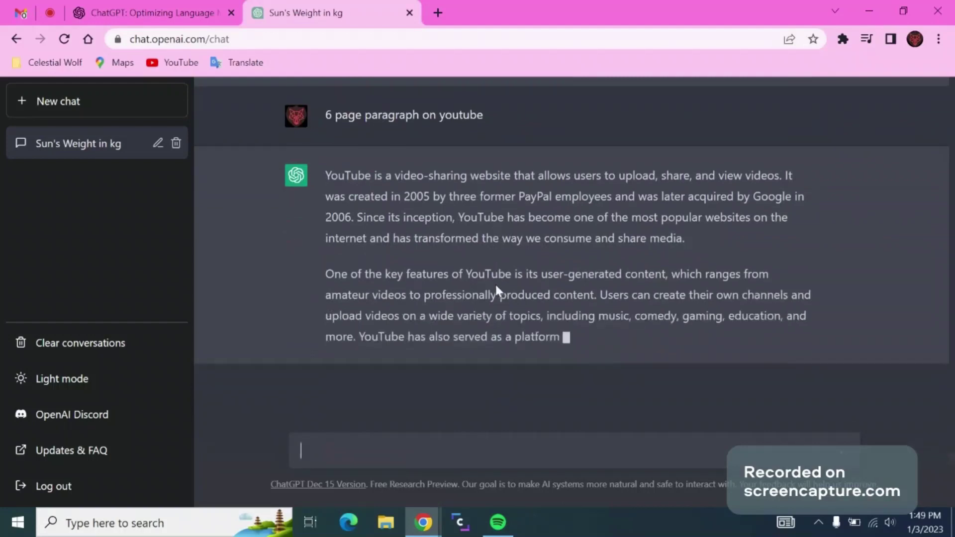
text(Y)
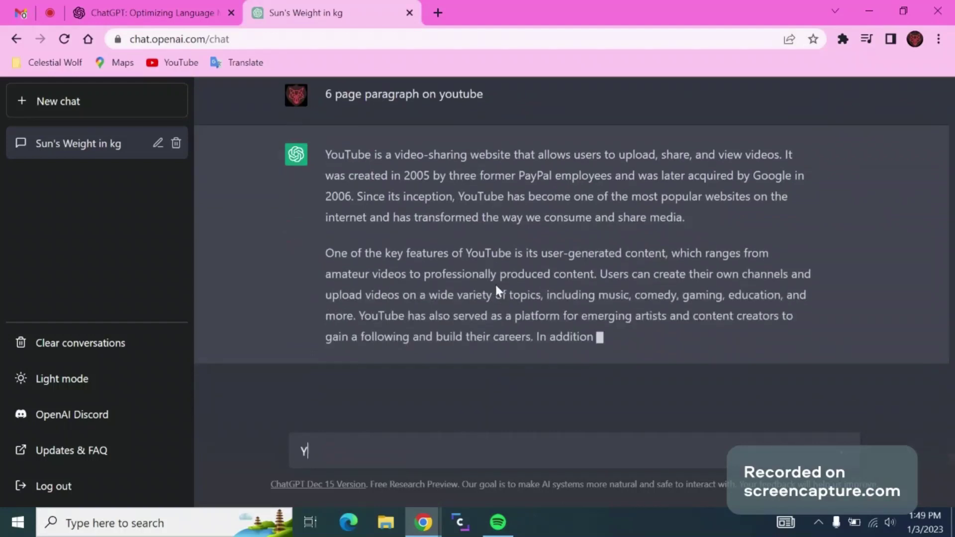
text(outube Sc)
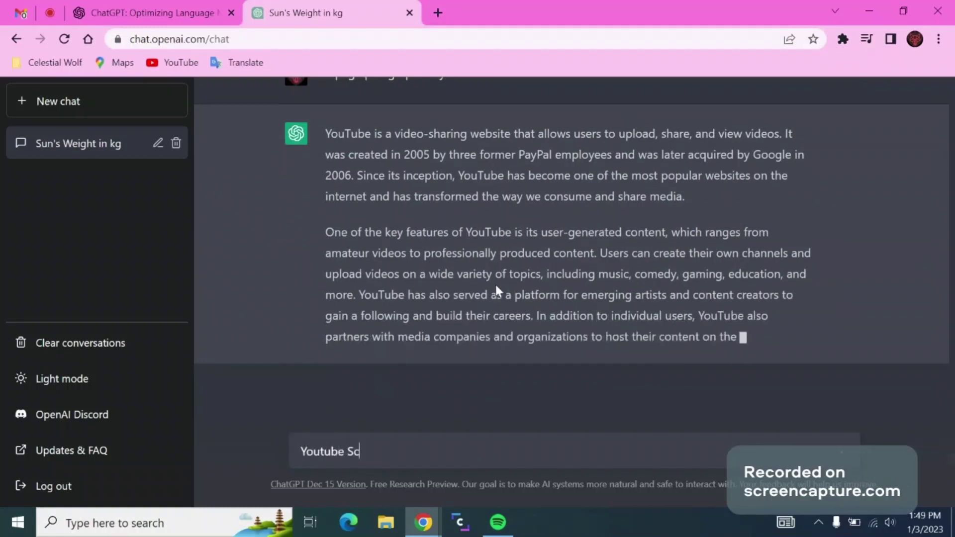
text(ript on how)
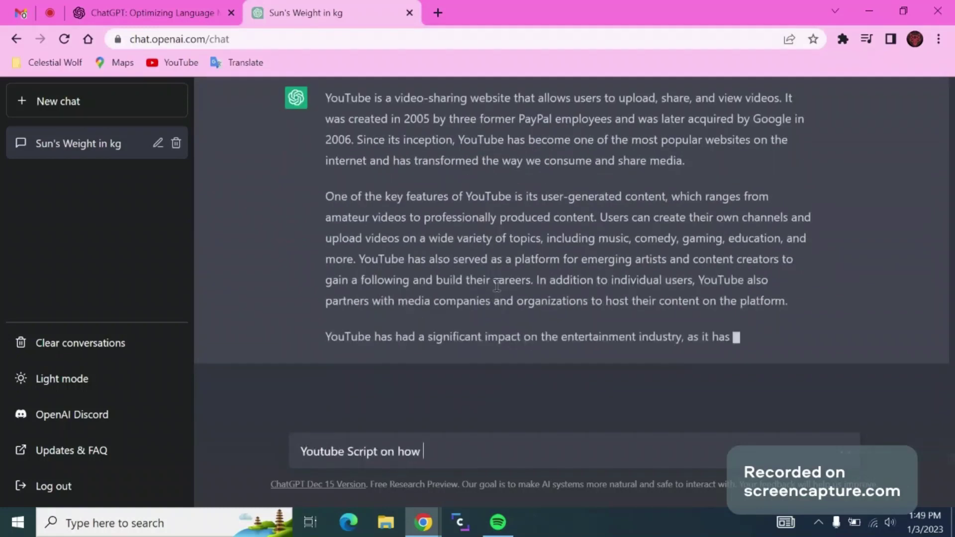
key(BackSpace)
key(BackSpace)
key(BackSpace)
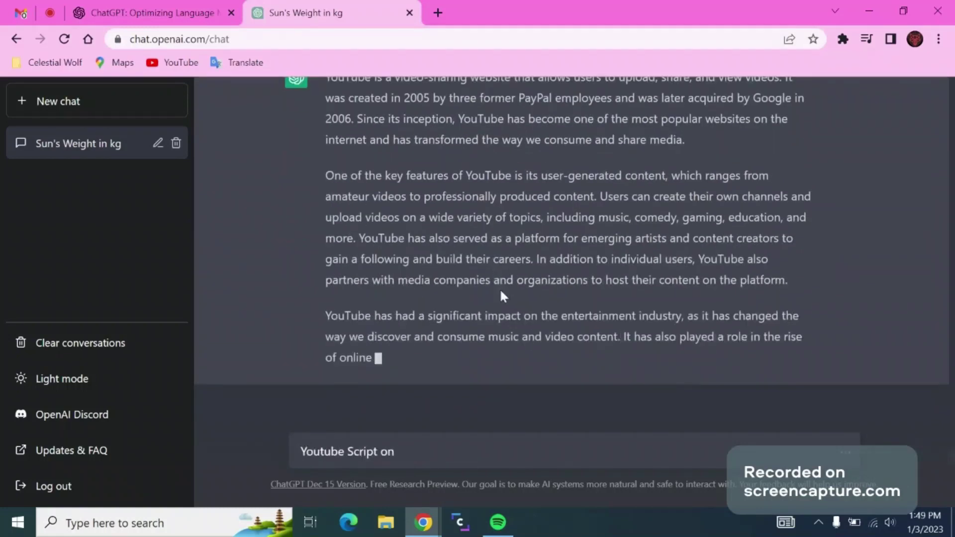
text(lets play)
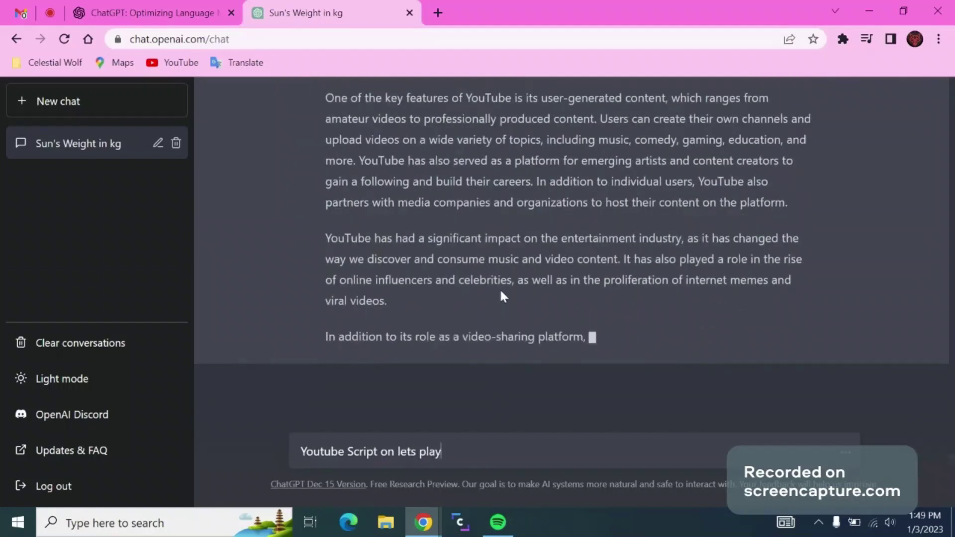
scroll(501, 294, up, 2)
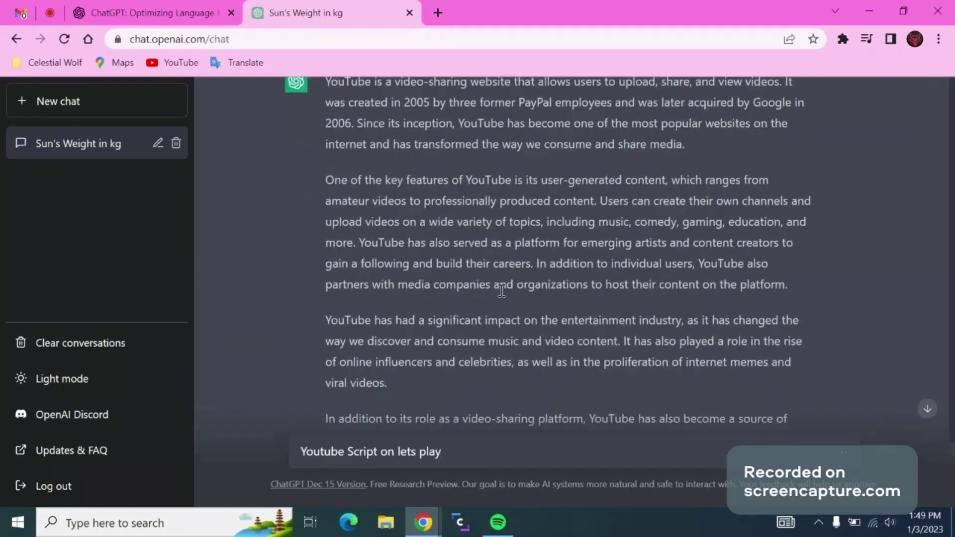
scroll(501, 291, up, 1)
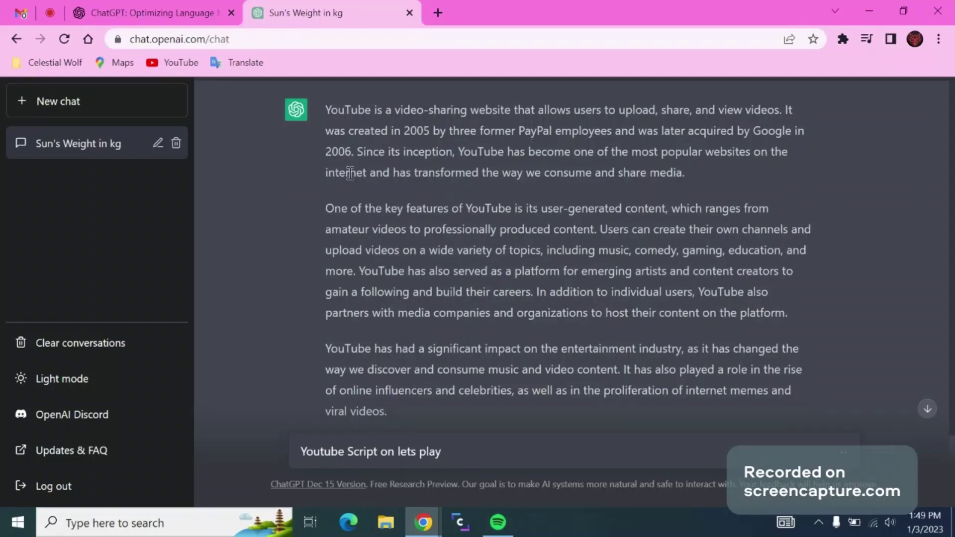
scroll(350, 173, up, 1)
scroll(347, 178, down, 5)
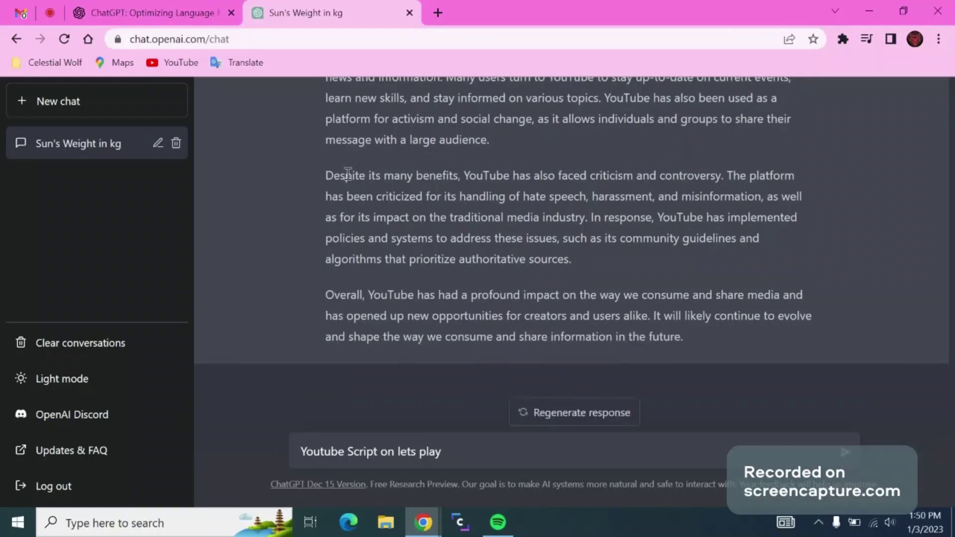
Send the lets-play script request and draft 'draw a picture on a wolf' while reading the script
key(Return)
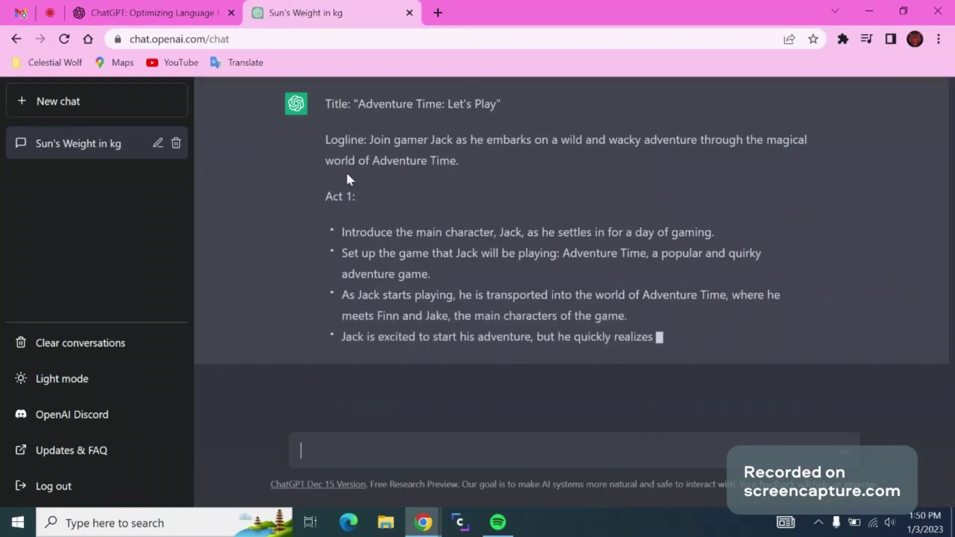
text(draw)
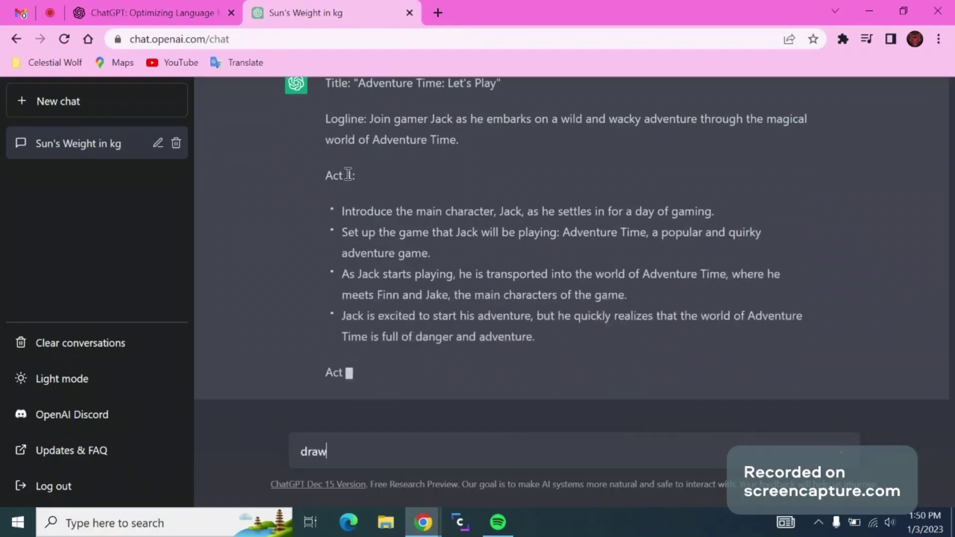
text( a pictu)
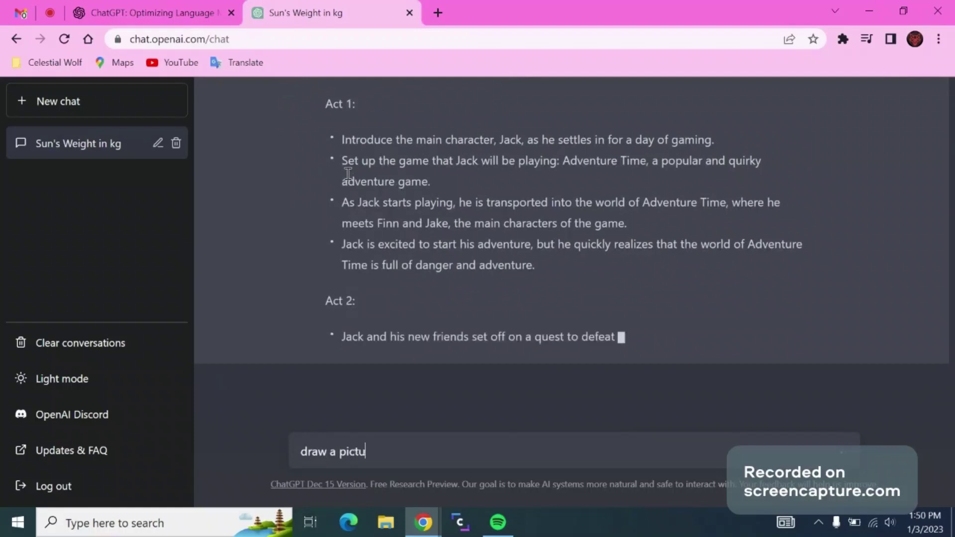
key(BackSpace)
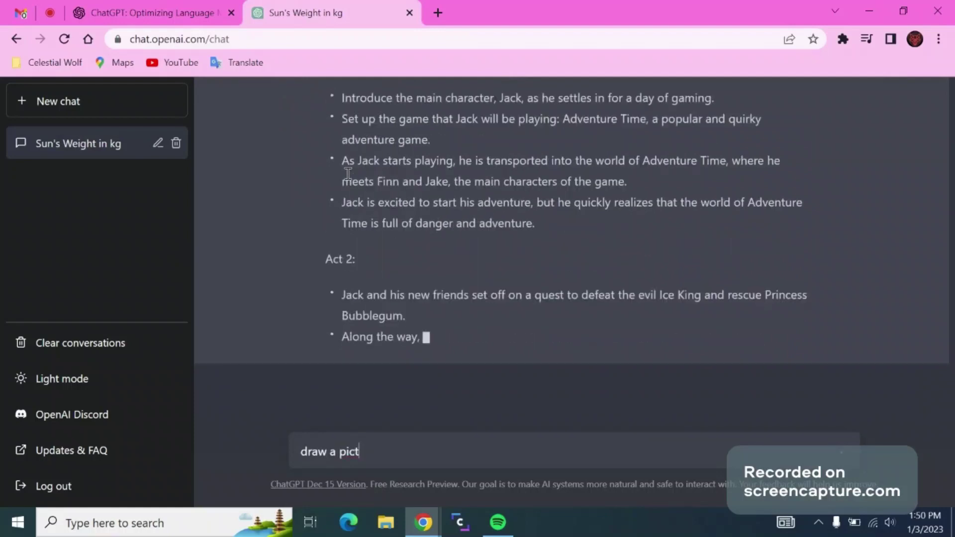
text(ure o)
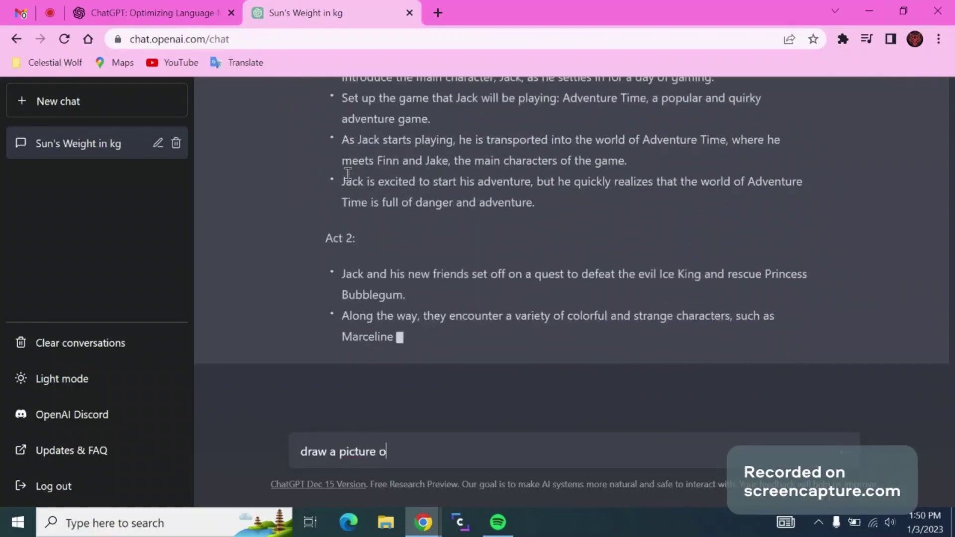
text(n)
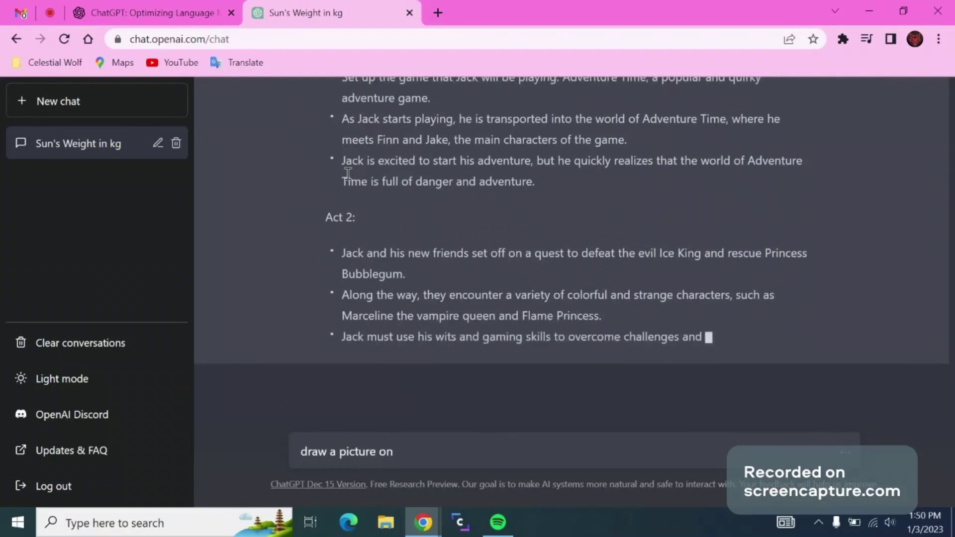
text( a wolf)
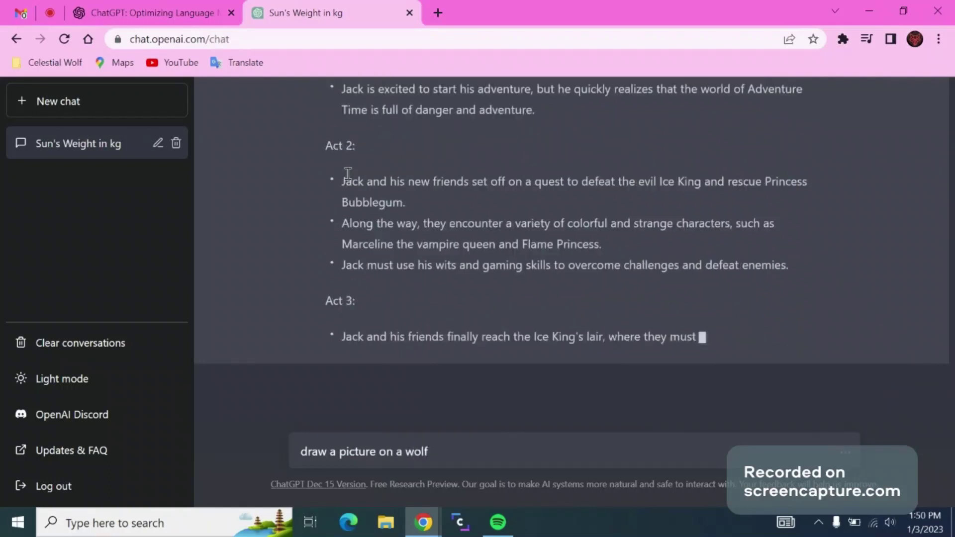
scroll(381, 266, up, 5)
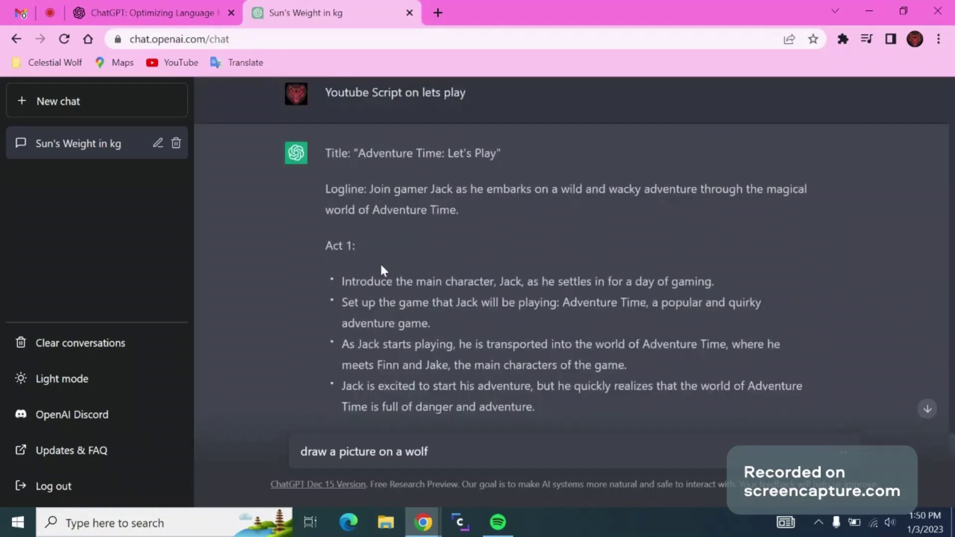
scroll(383, 270, down, 2)
scroll(381, 265, down, 5)
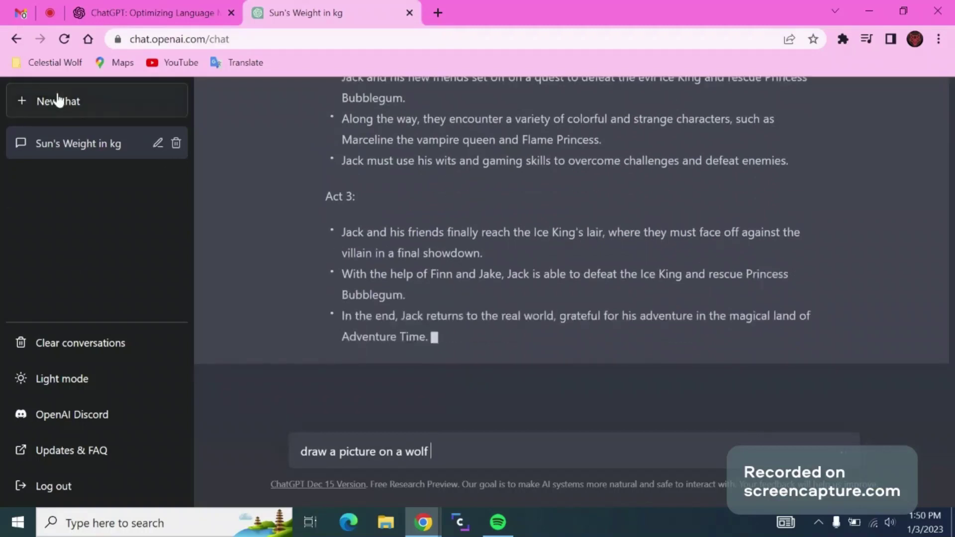
Switch to the ChatGPT announcement blog post and scroll to its November 30, 2022 introduction
click(139, 6)
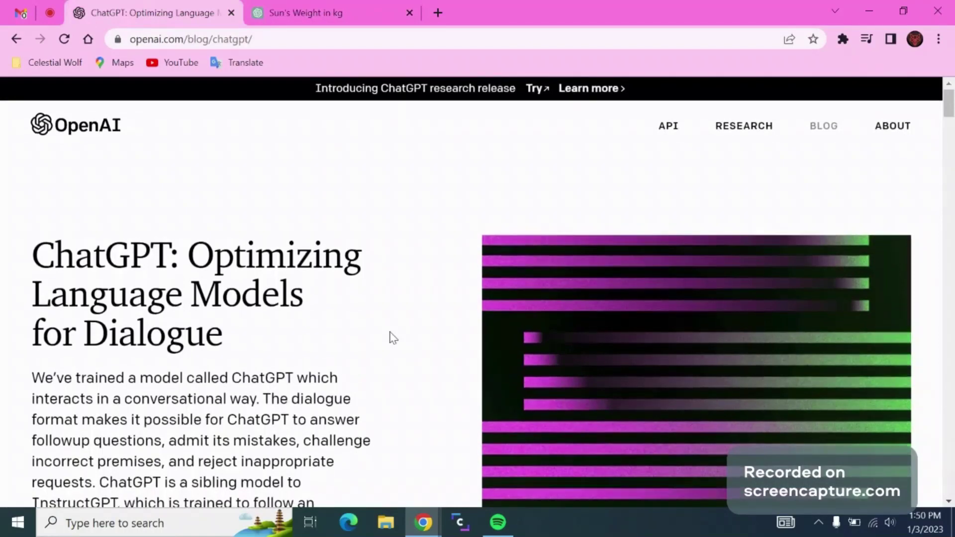
scroll(393, 338, down, 7)
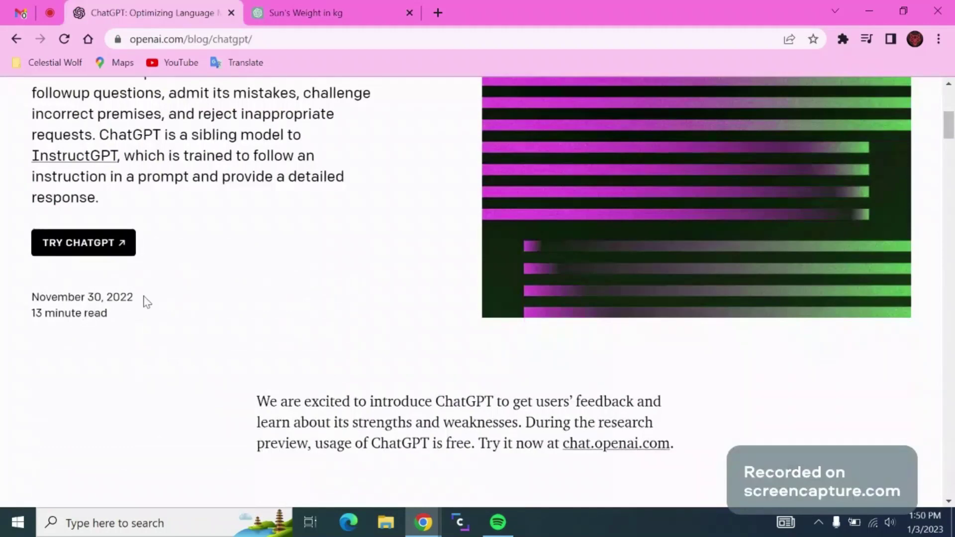
Return to the 'Sun's Weight in kg' chat to view the wolf reply
click(274, 6)
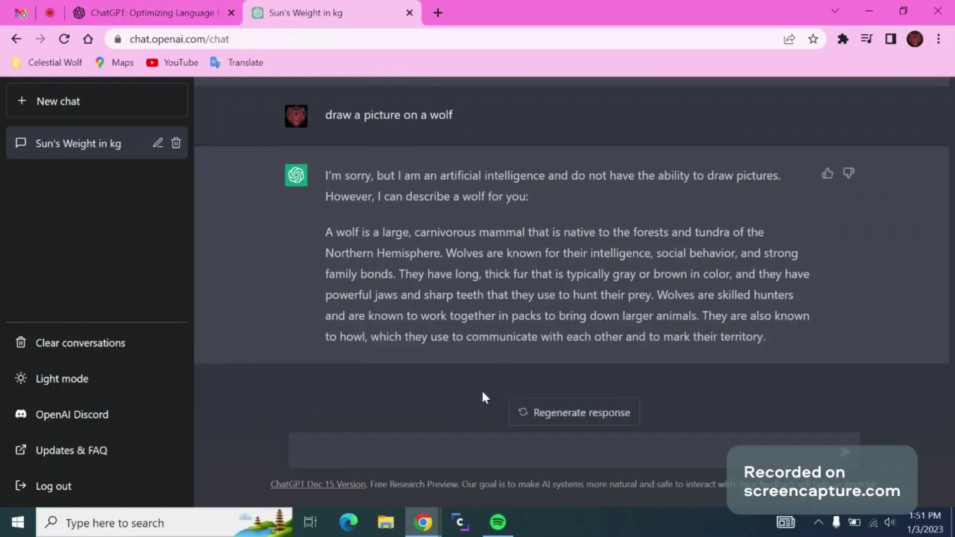
Thumbs-up the wolf answer, dismiss the feedback form, and return to the announcement post
click(826, 174)
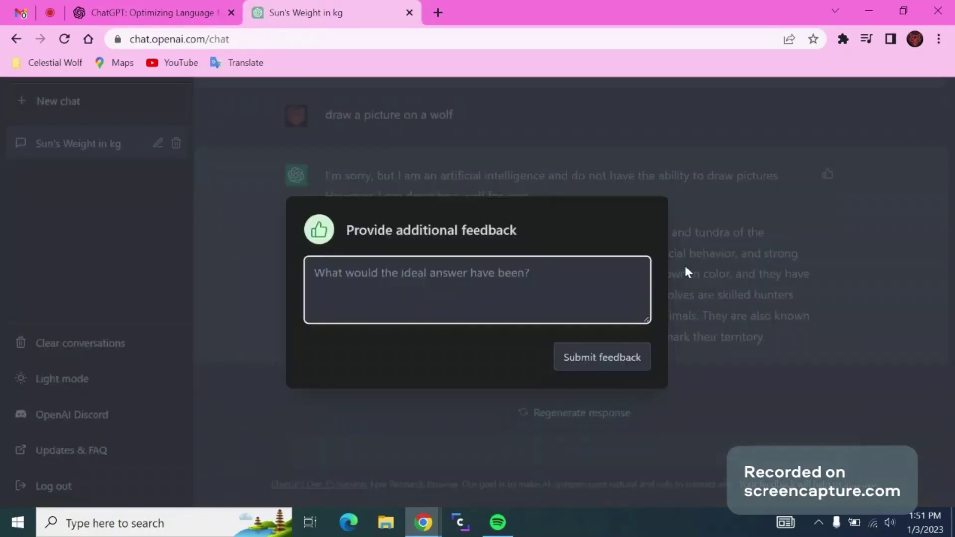
click(545, 355)
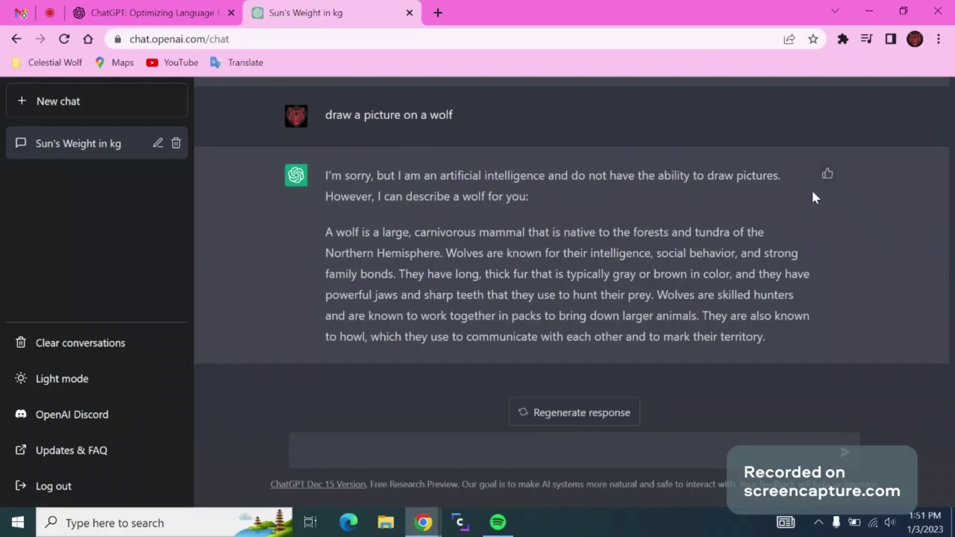
scroll(816, 184, up, 2)
scroll(818, 169, down, 2)
click(147, 7)
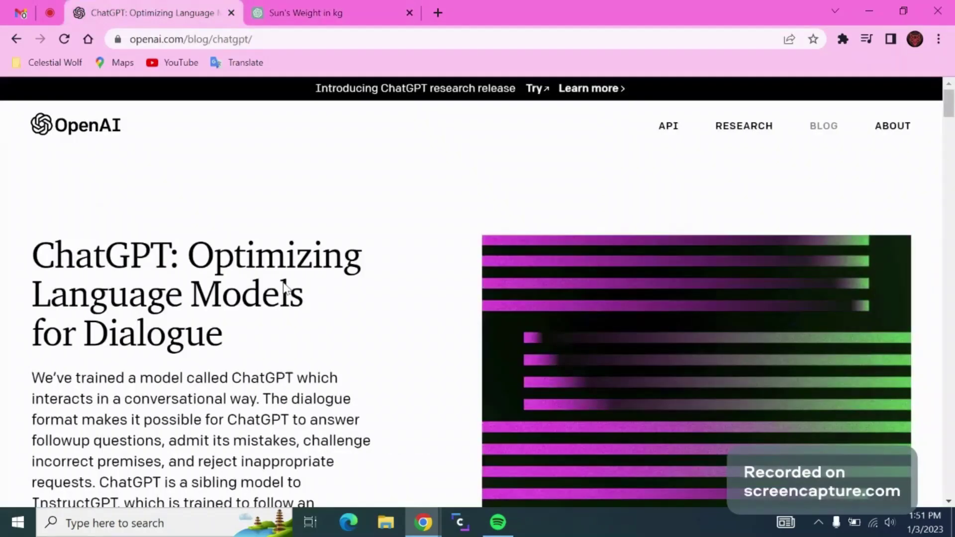